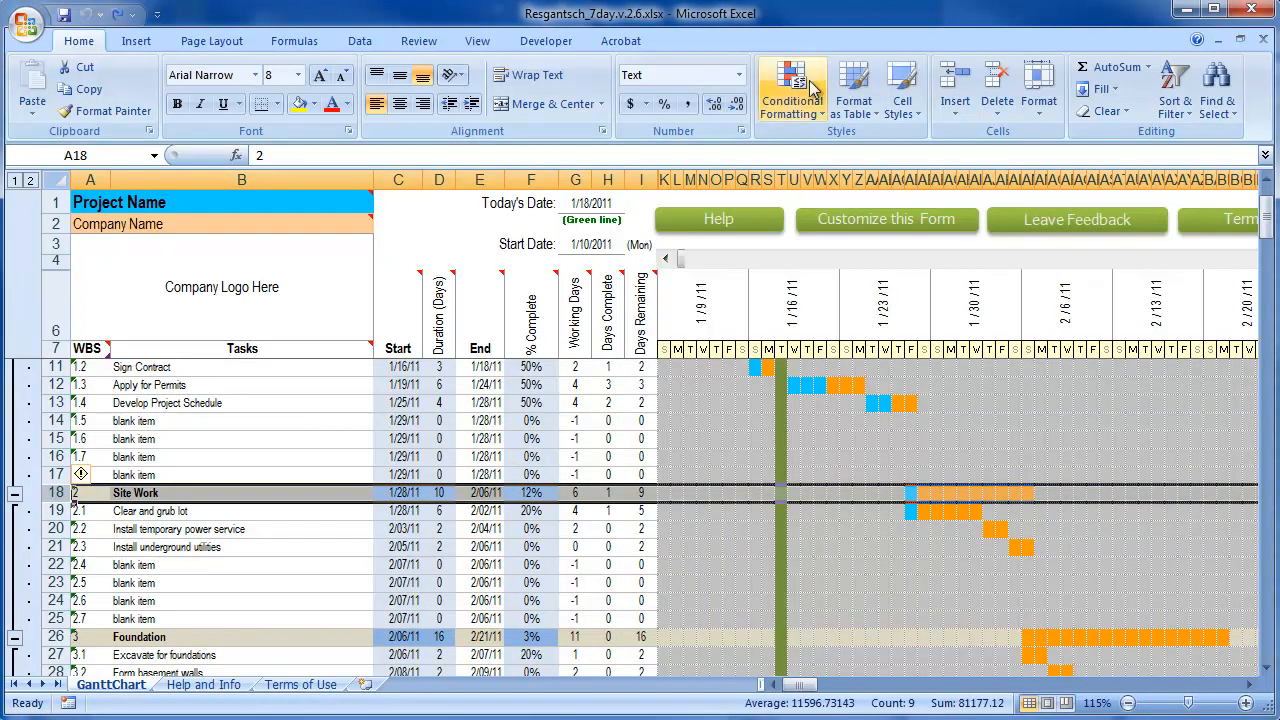
Minimize the ribbon to show more rows of the Gantt chart.
{"action": "right_click", "coordinate": [694, 44]}
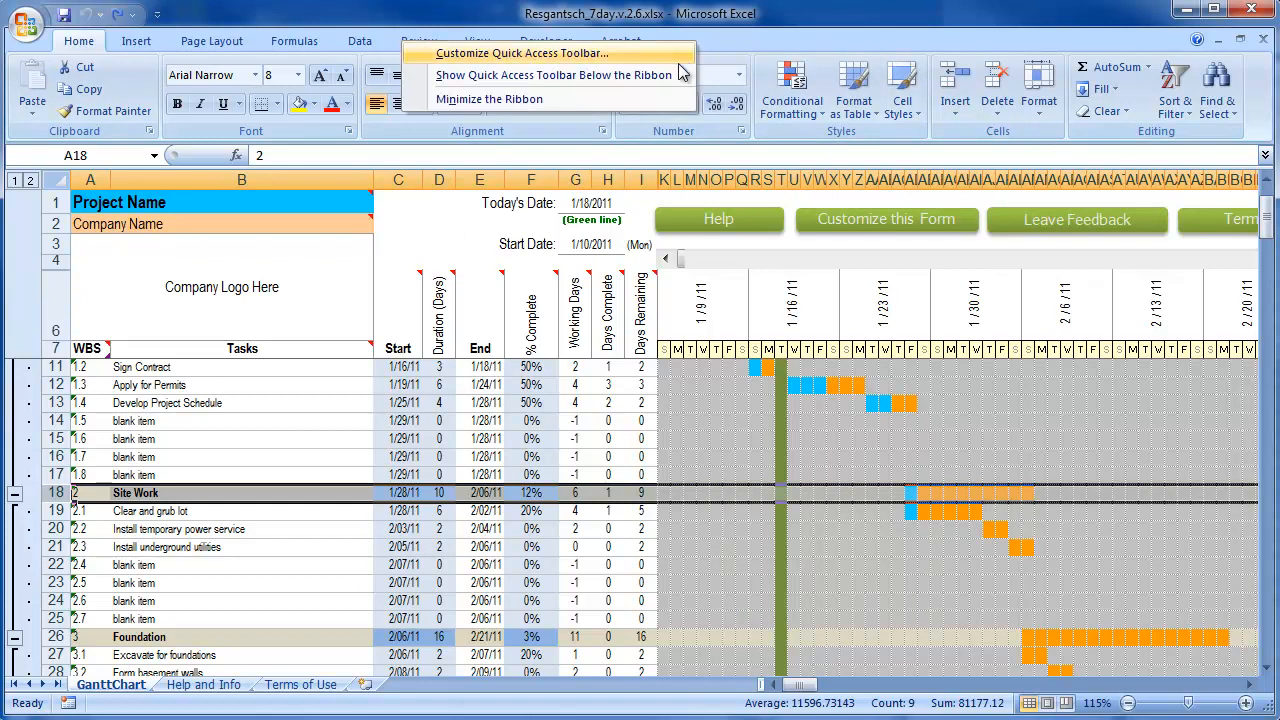
{"action": "left_click", "coordinate": [655, 99]}
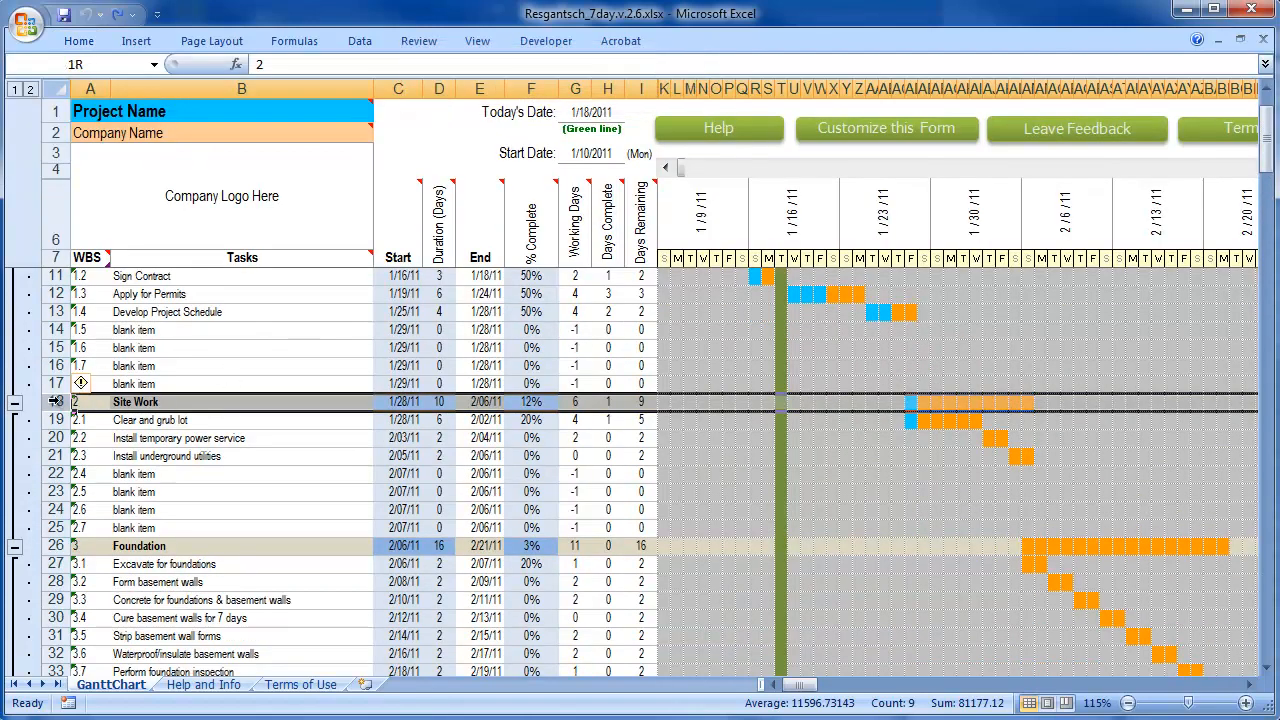
{"action": "left_click", "coordinate": [56, 527], "text": "shift"}
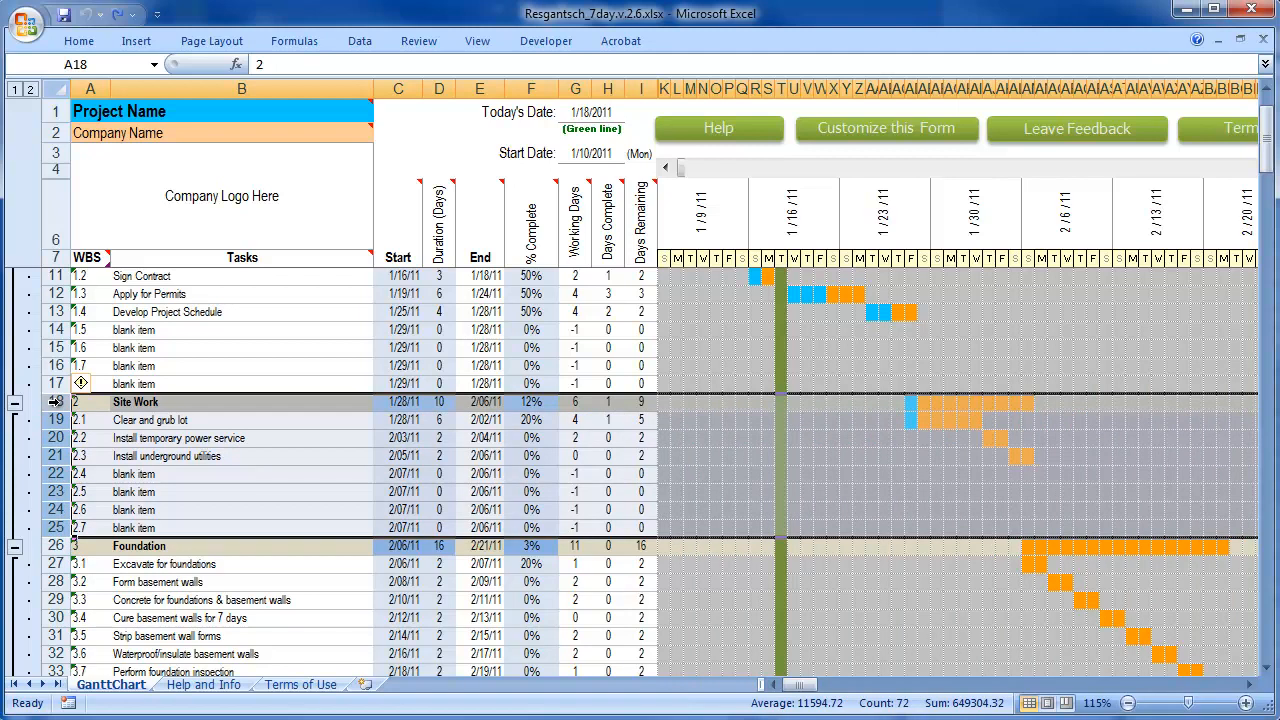
{"action": "scroll", "coordinate": [56, 401], "scroll_direction": "down", "scroll_amount": 3}
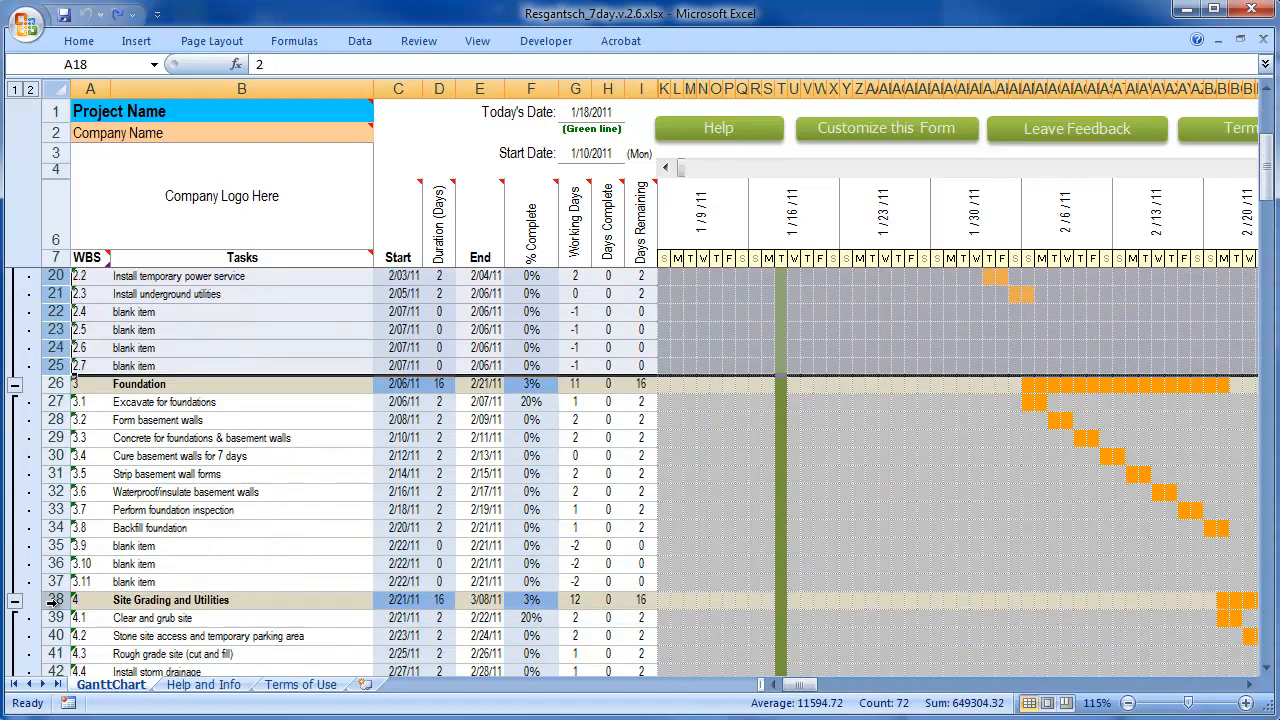
{"action": "left_click", "coordinate": [56, 600]}
{"action": "scroll", "coordinate": [130, 554], "scroll_direction": "up", "scroll_amount": 3}
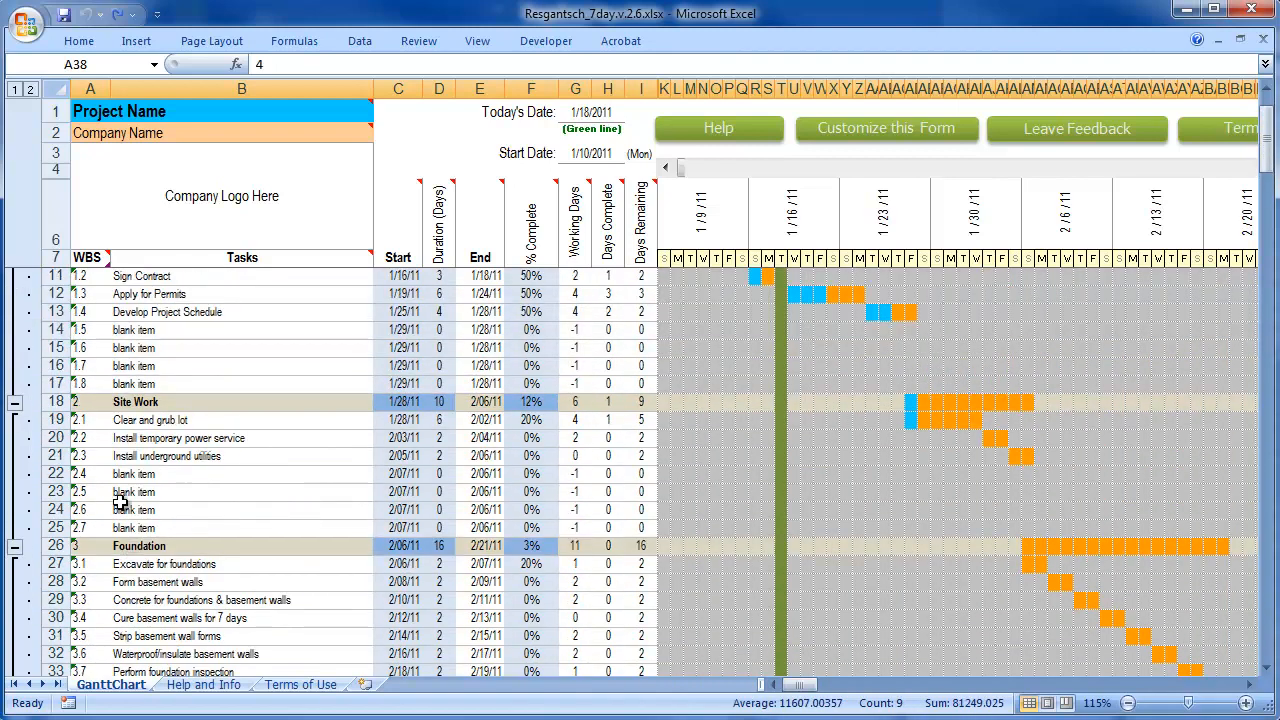
Copy the whole Site Work section, rows 18 to 25, and insert the copied rows above the Site Grading and Utilities heading in row 38.
{"action": "left_click", "coordinate": [56, 401]}
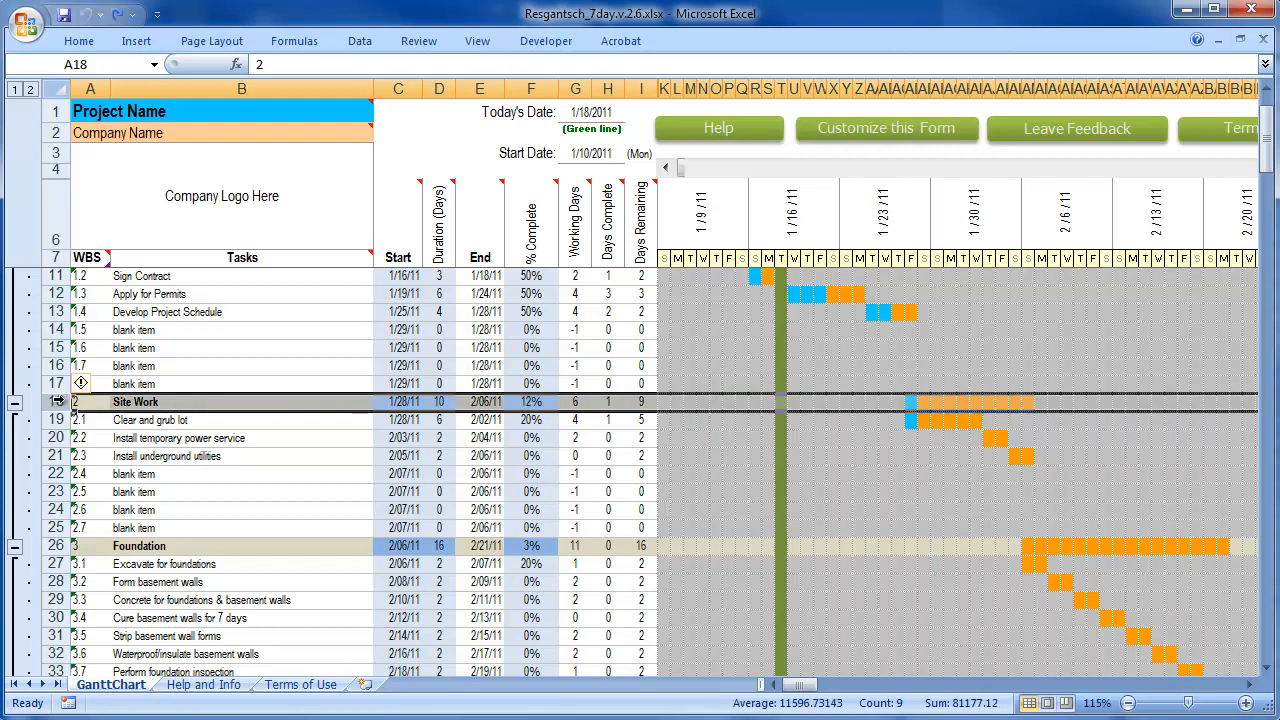
{"action": "left_click", "coordinate": [54, 528], "text": "shift"}
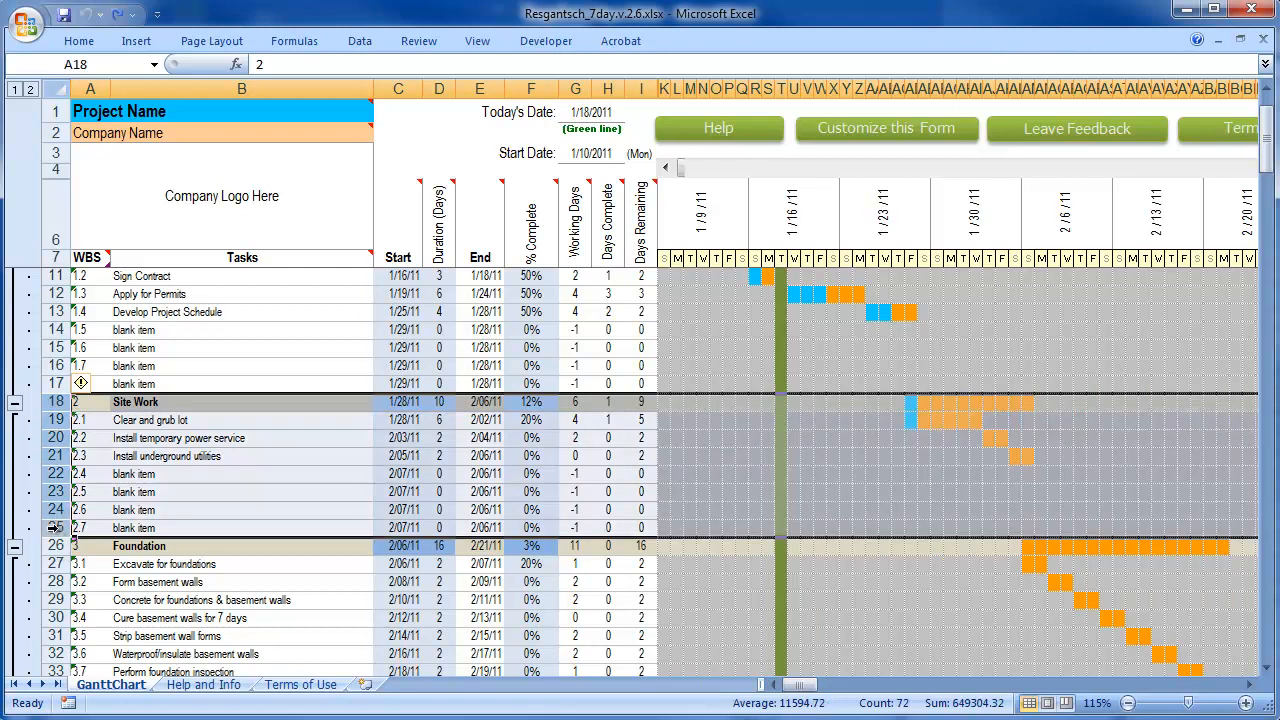
{"action": "right_click", "coordinate": [54, 528]}
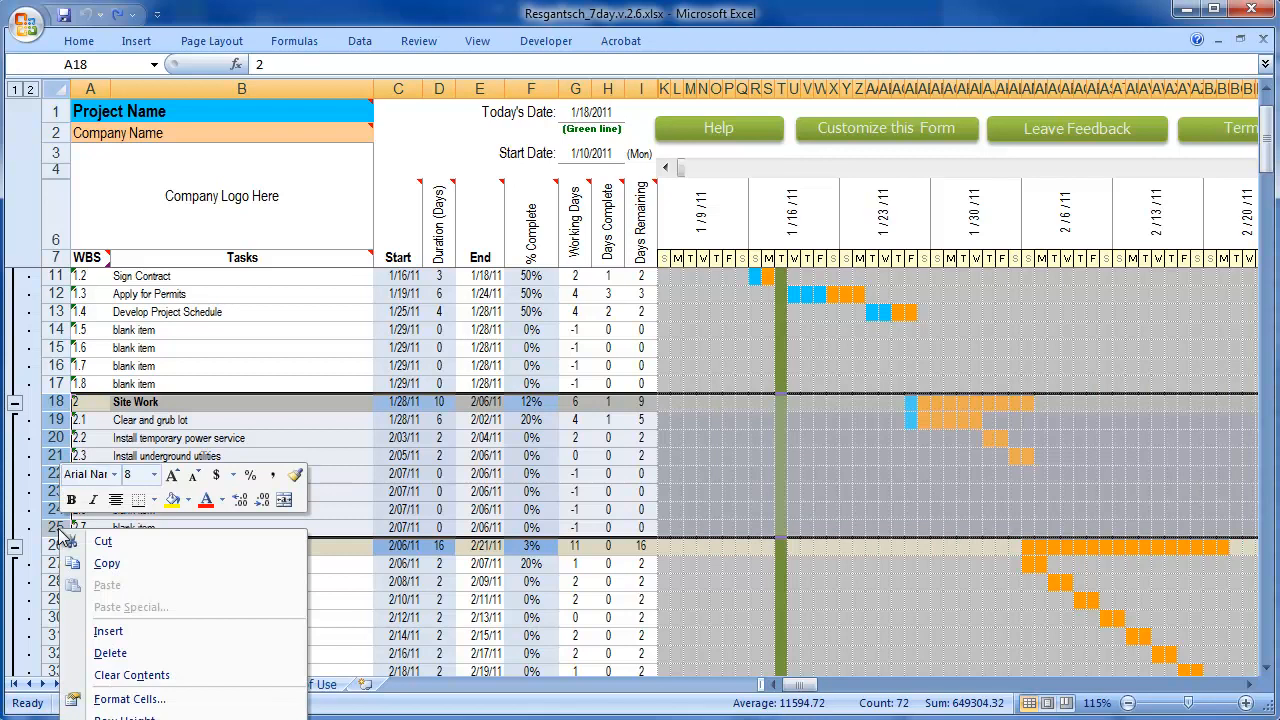
{"action": "left_click", "coordinate": [107, 564]}
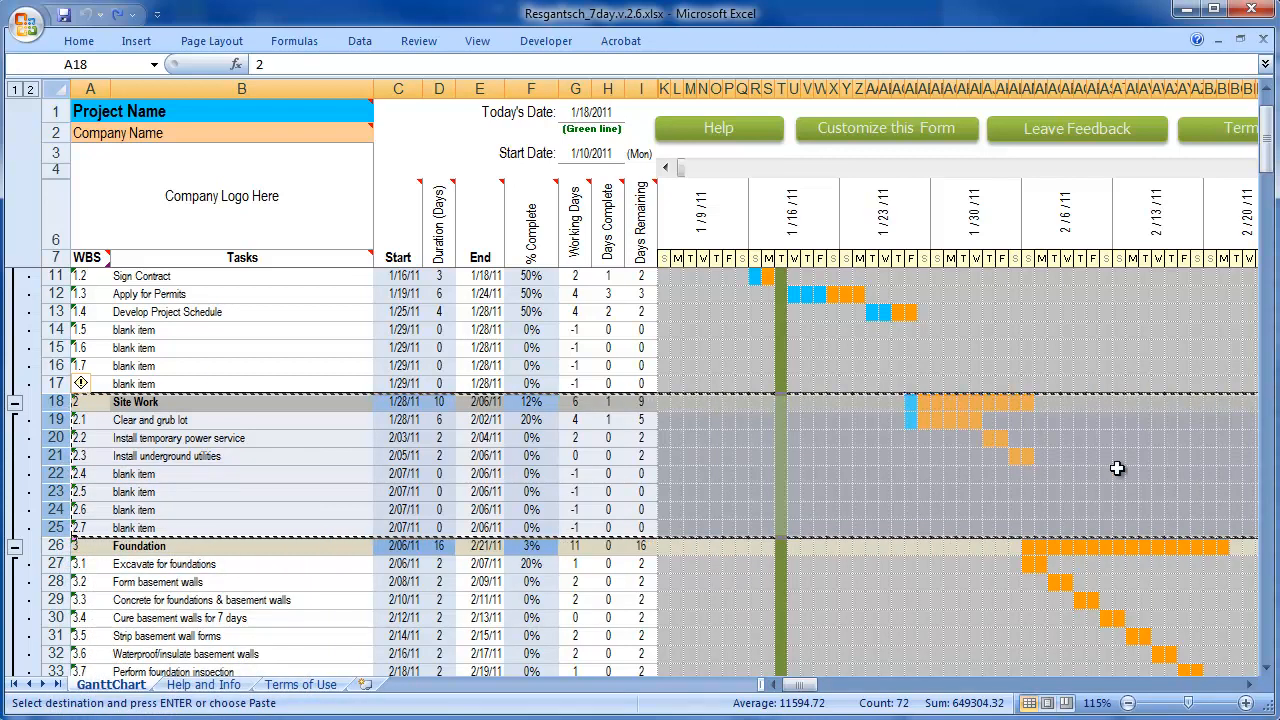
{"action": "scroll", "coordinate": [155, 404], "scroll_direction": "down", "scroll_amount": 8}
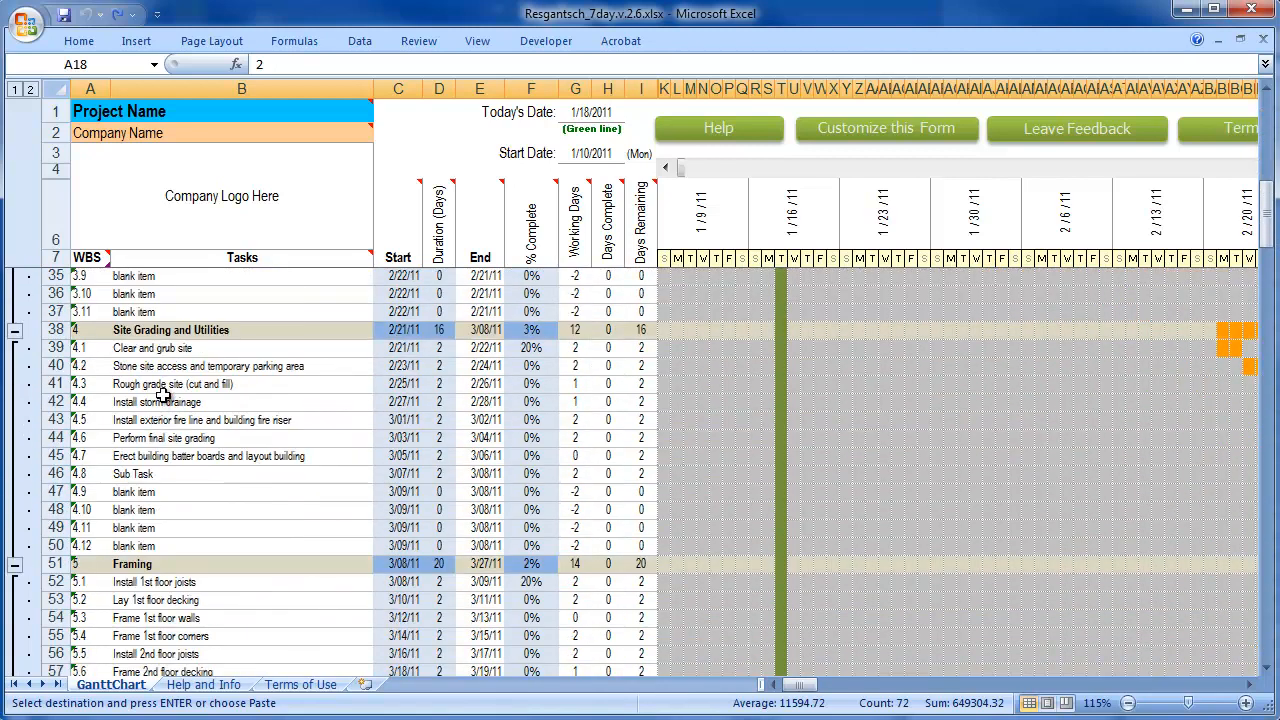
{"action": "left_click", "coordinate": [55, 329]}
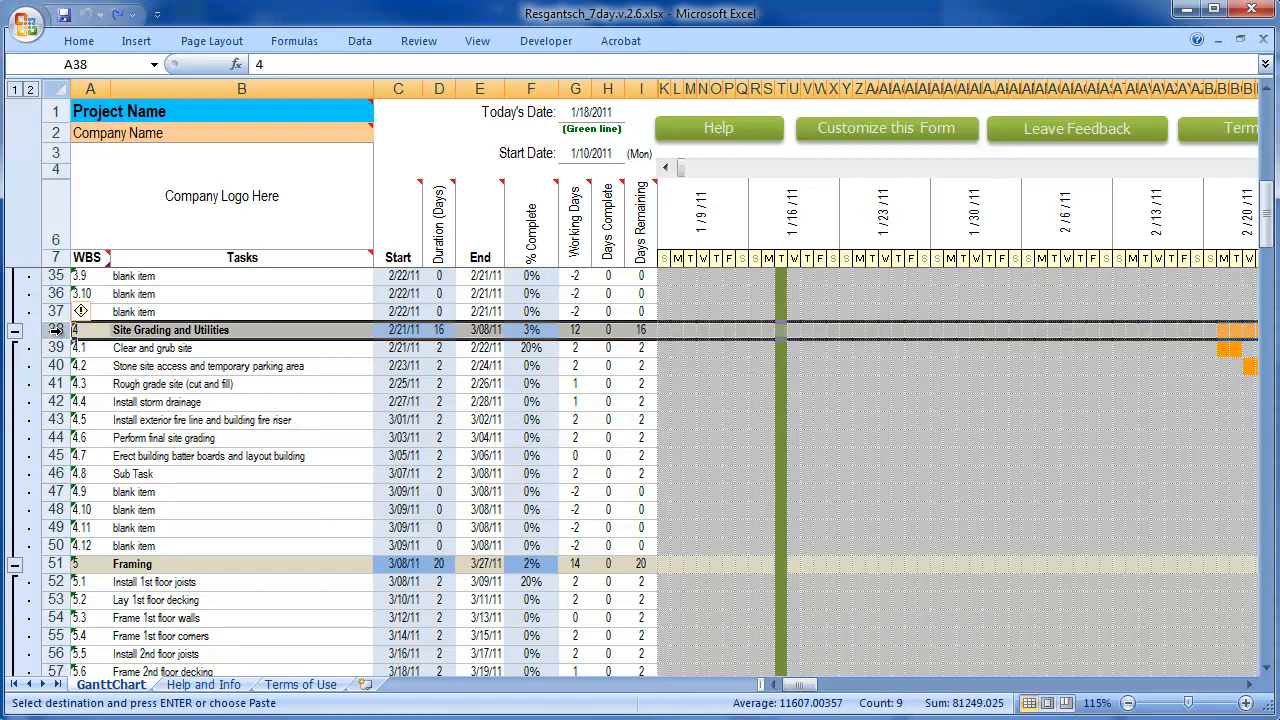
{"action": "right_click", "coordinate": [55, 329]}
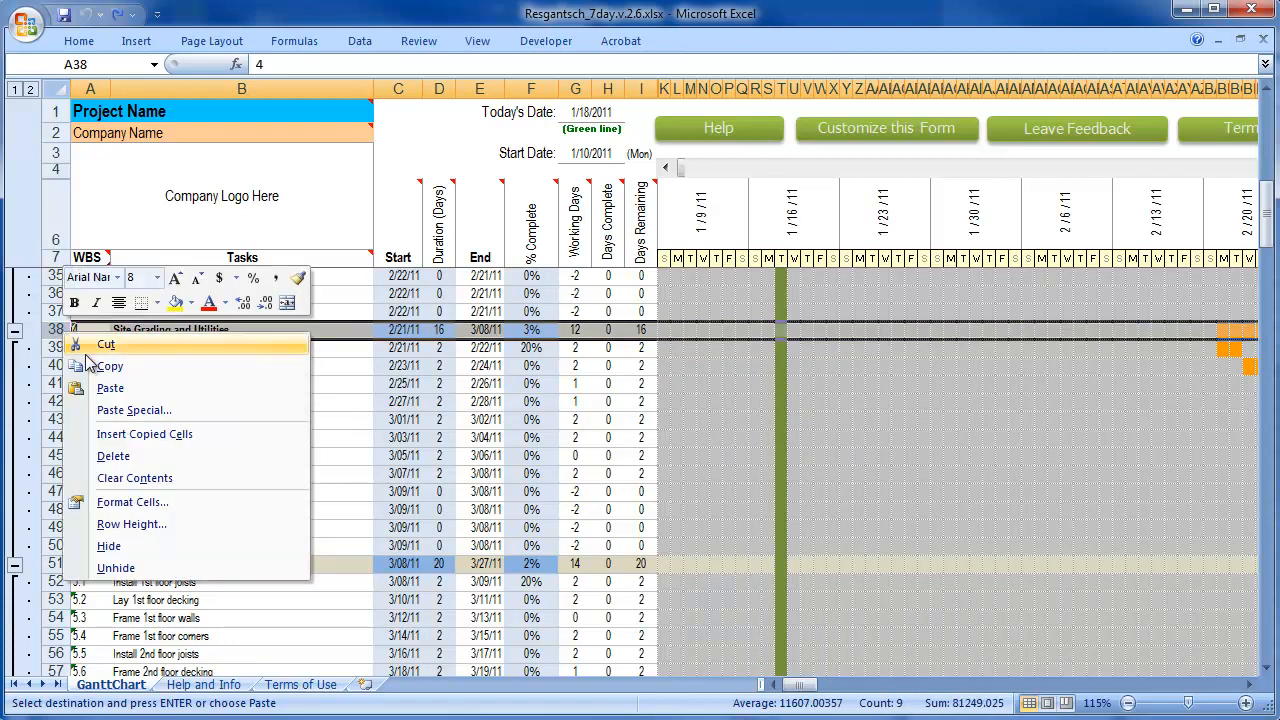
{"action": "left_click", "coordinate": [127, 434]}
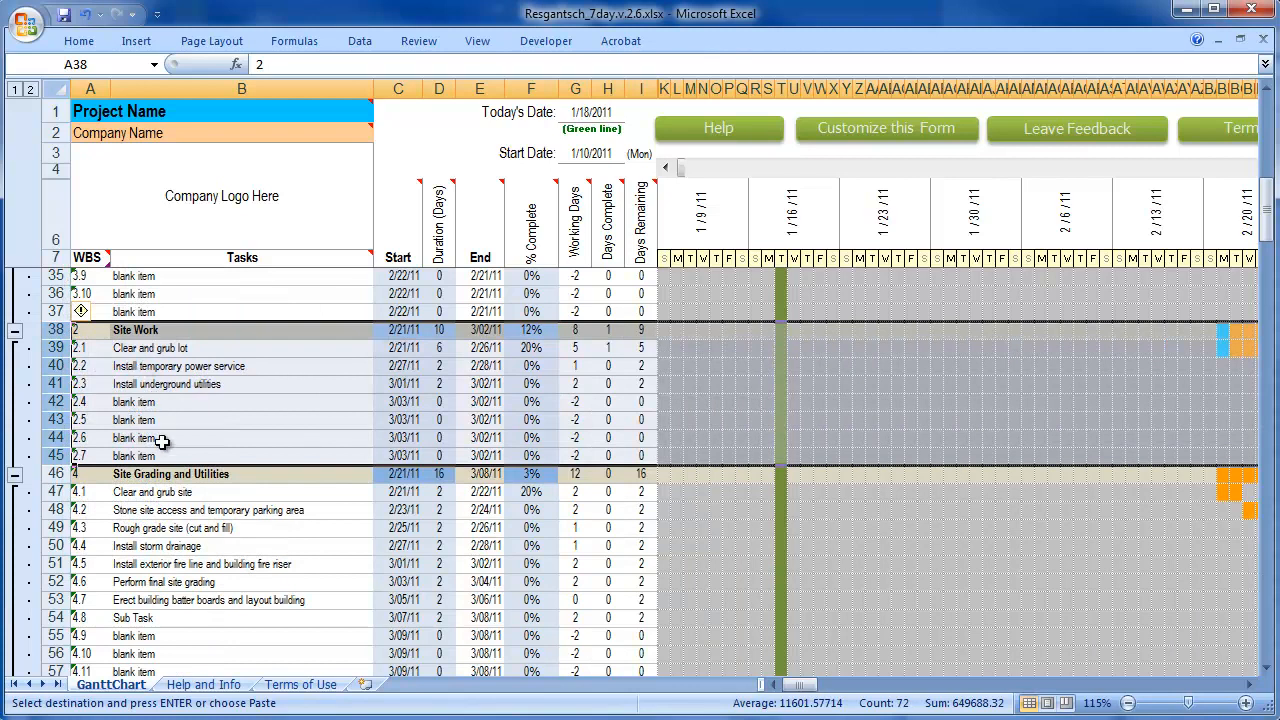
Rename the inserted section's heading in B38 as xxxxx.
{"action": "scroll", "coordinate": [262, 458], "scroll_direction": "up", "scroll_amount": 4}
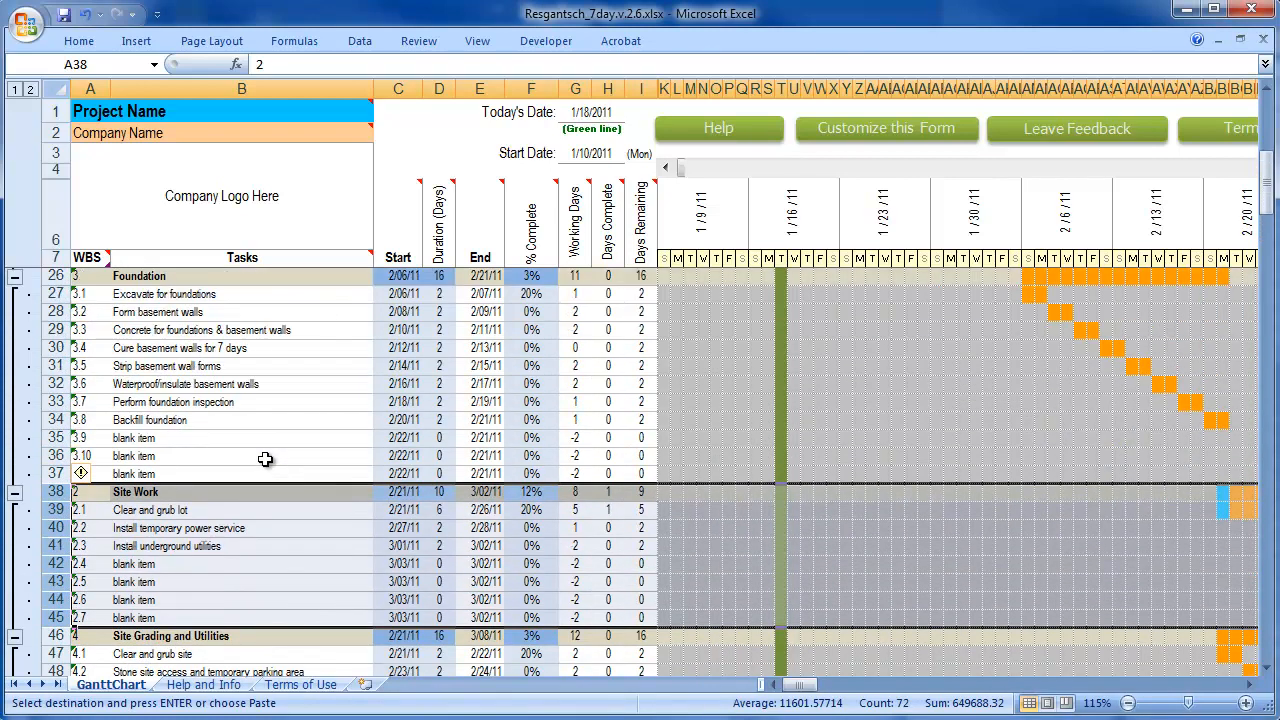
{"action": "scroll", "coordinate": [258, 466], "scroll_direction": "down", "scroll_amount": 2}
{"action": "left_click_drag", "start_coordinate": [90, 440], "coordinate": [88, 568]}
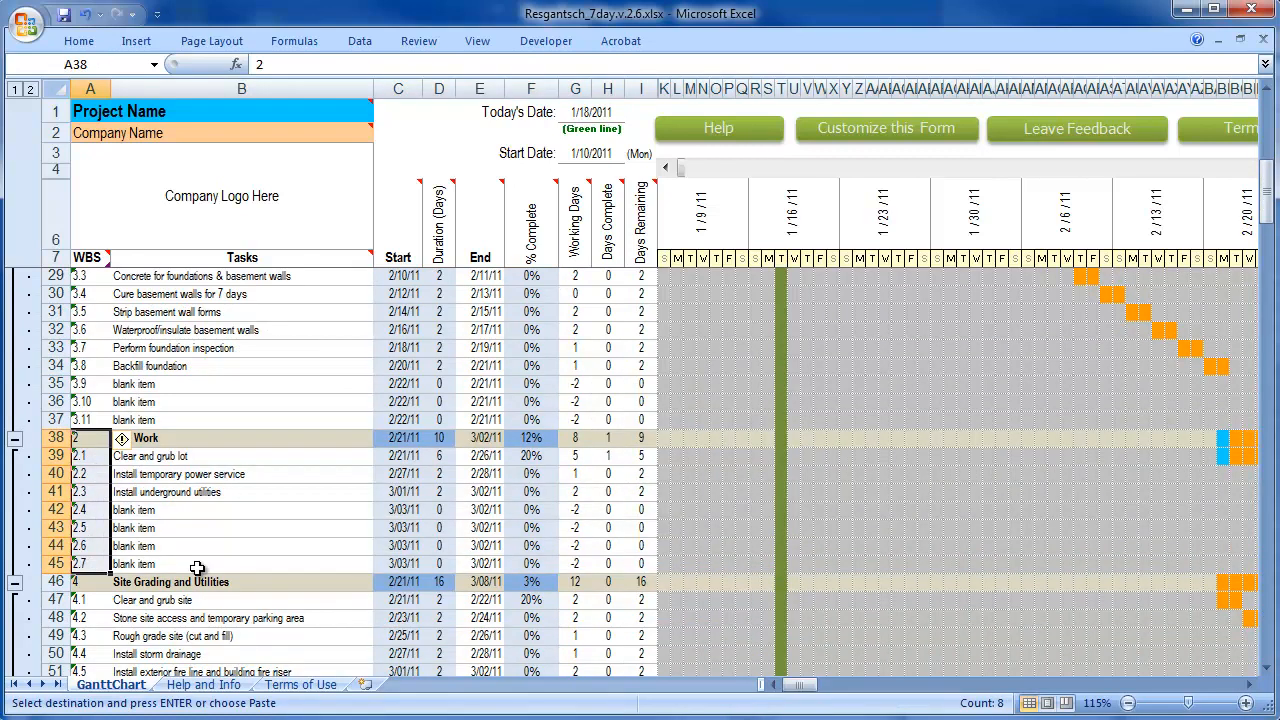
{"action": "left_click_drag", "start_coordinate": [398, 442], "coordinate": [402, 565]}
{"action": "left_click", "coordinate": [128, 440]}
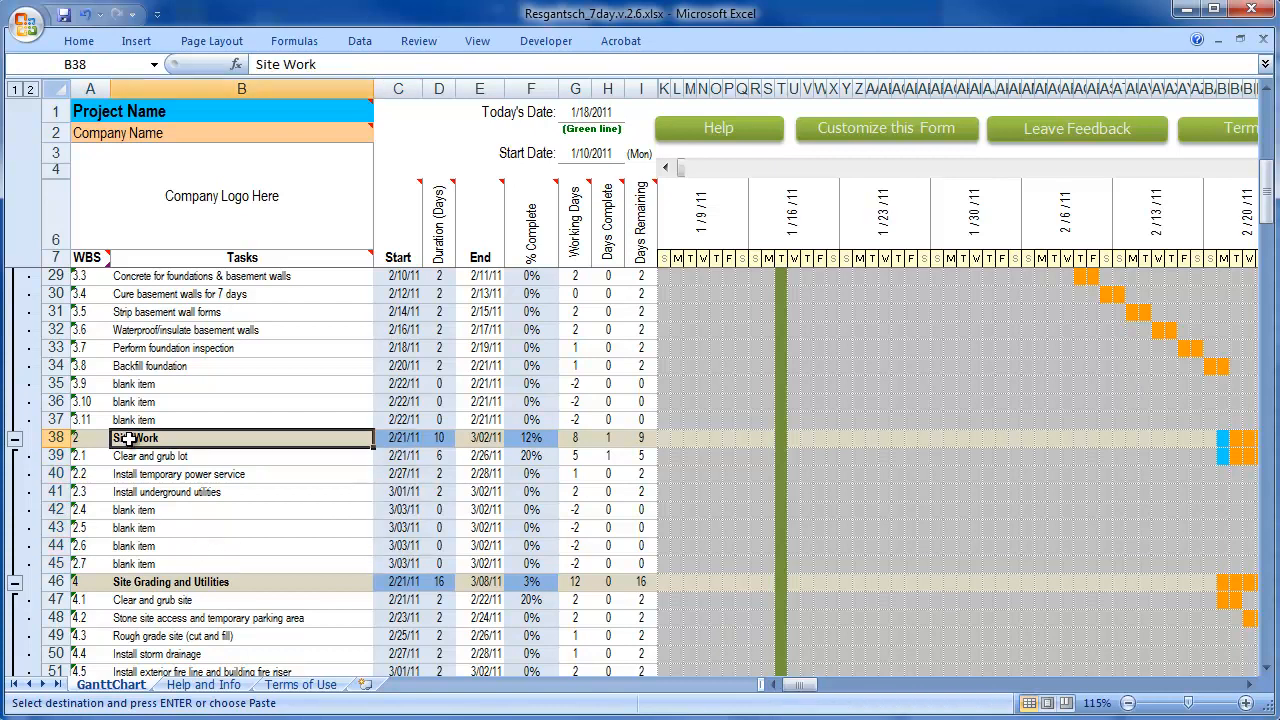
{"action": "type", "text": "xxxxx"}
{"action": "key", "text": "Return"}
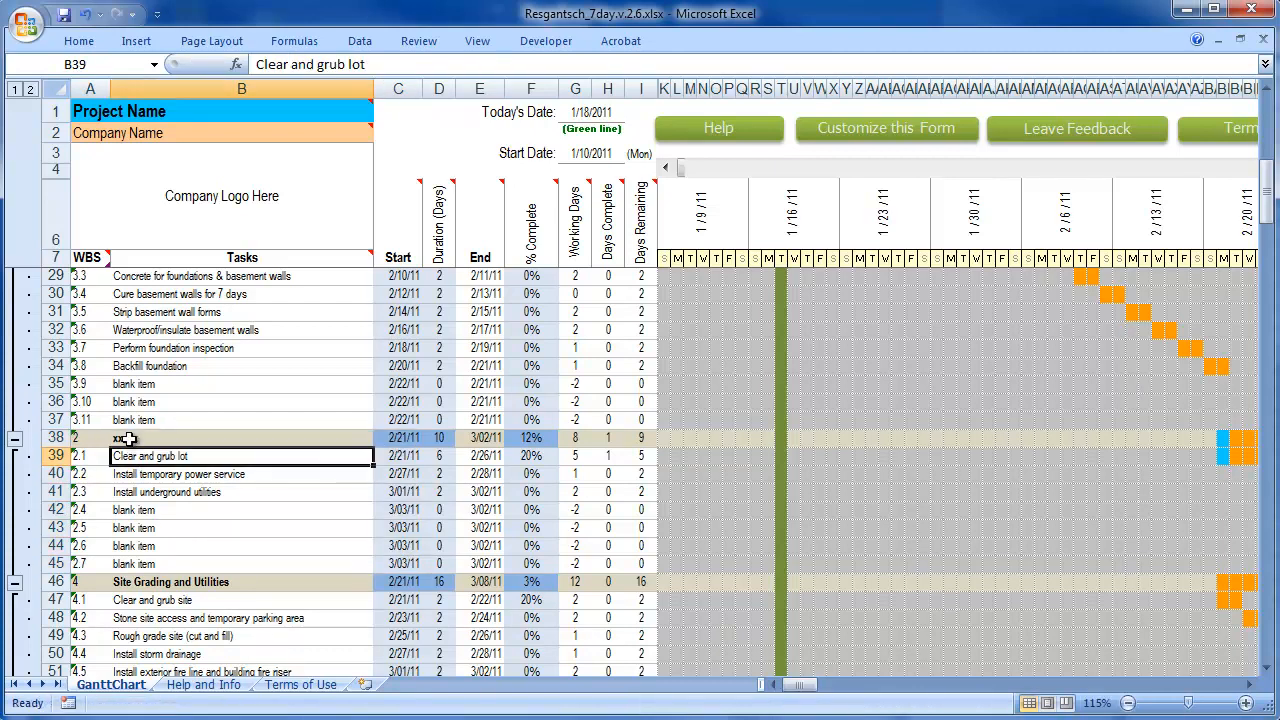
Replace the three task names in B39:B41 with a copy of the blank item entry from B42.
{"action": "left_click", "coordinate": [143, 511]}
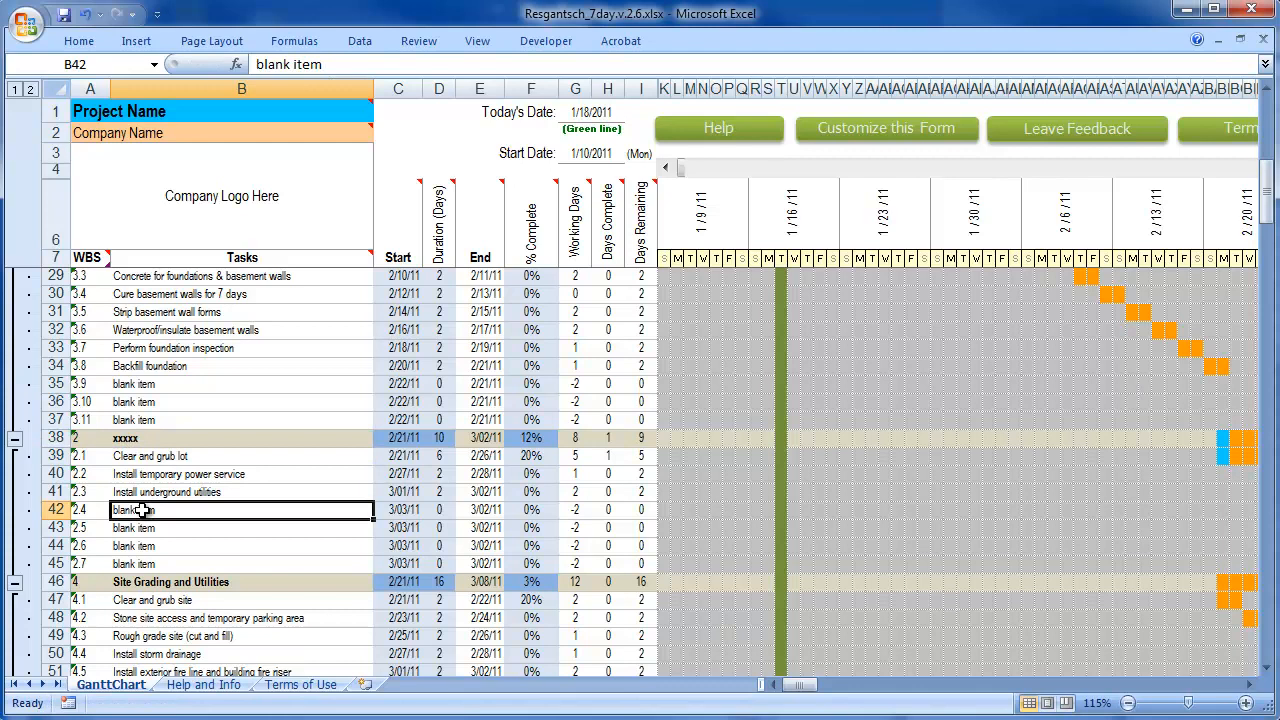
{"action": "right_click", "coordinate": [143, 511]}
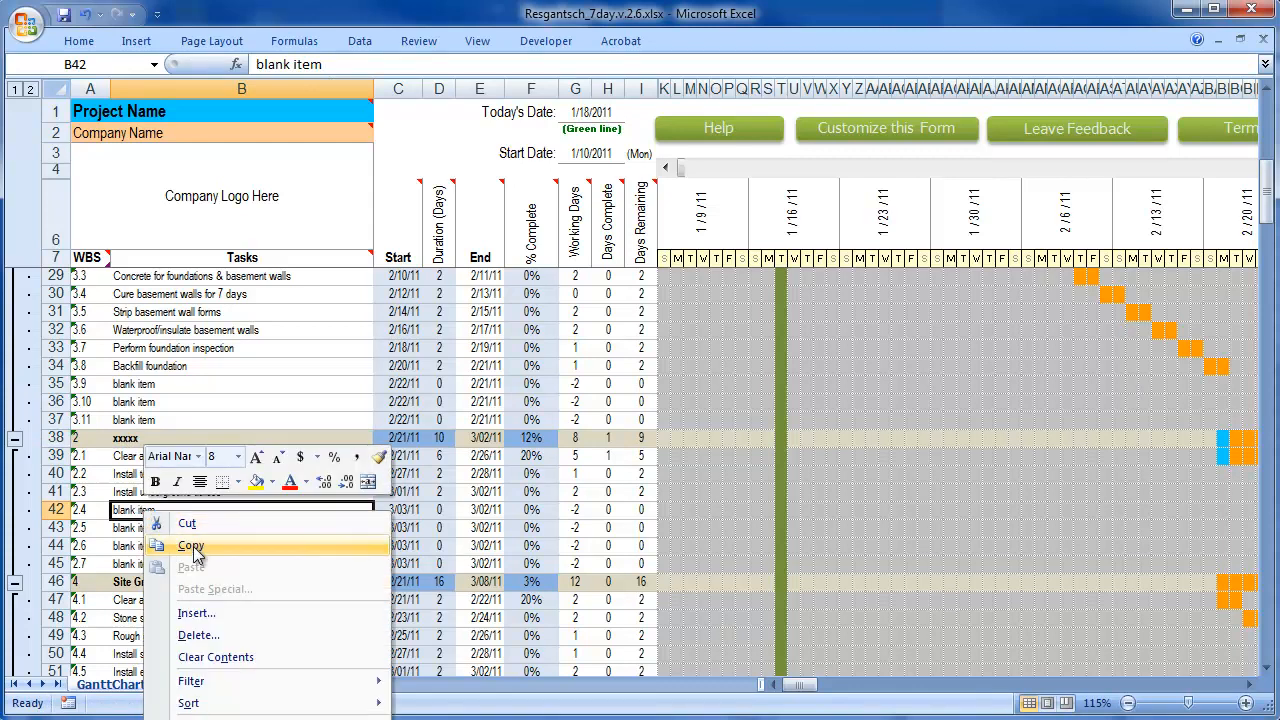
{"action": "left_click", "coordinate": [195, 543]}
{"action": "left_click_drag", "start_coordinate": [145, 456], "coordinate": [148, 492]}
{"action": "right_click", "coordinate": [146, 494]}
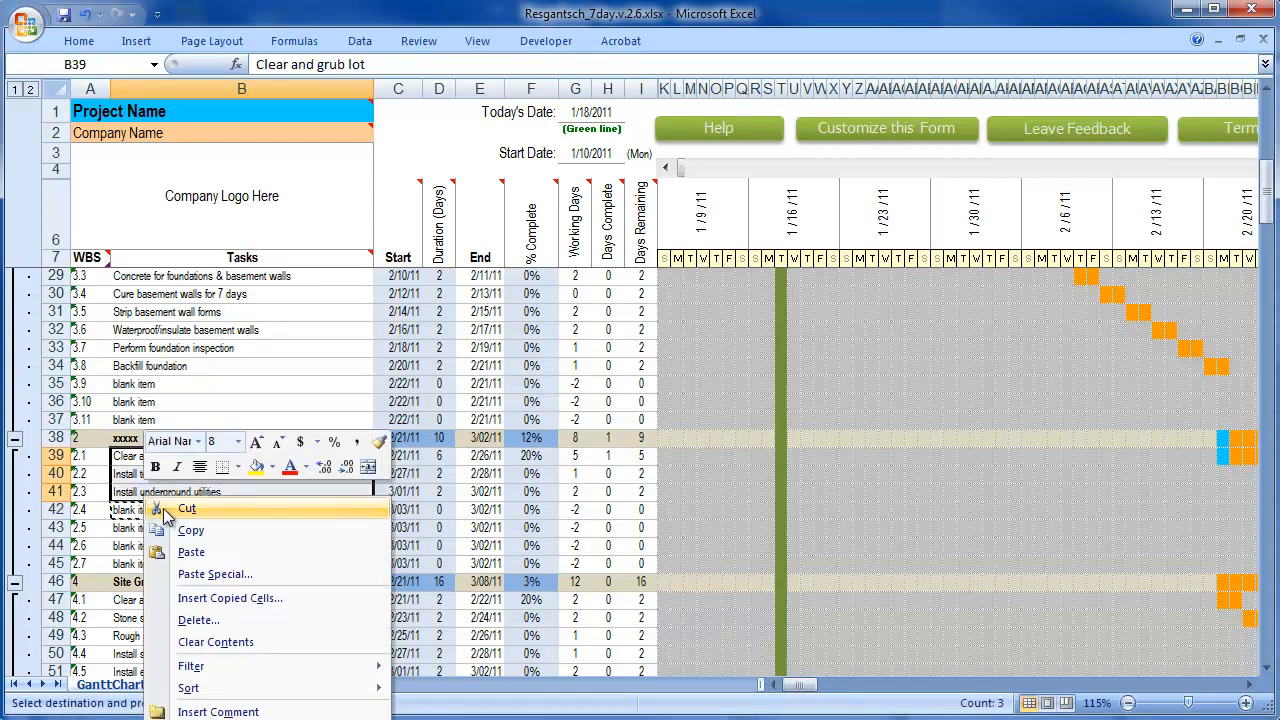
{"action": "left_click", "coordinate": [191, 552]}
{"action": "left_click", "coordinate": [196, 548]}
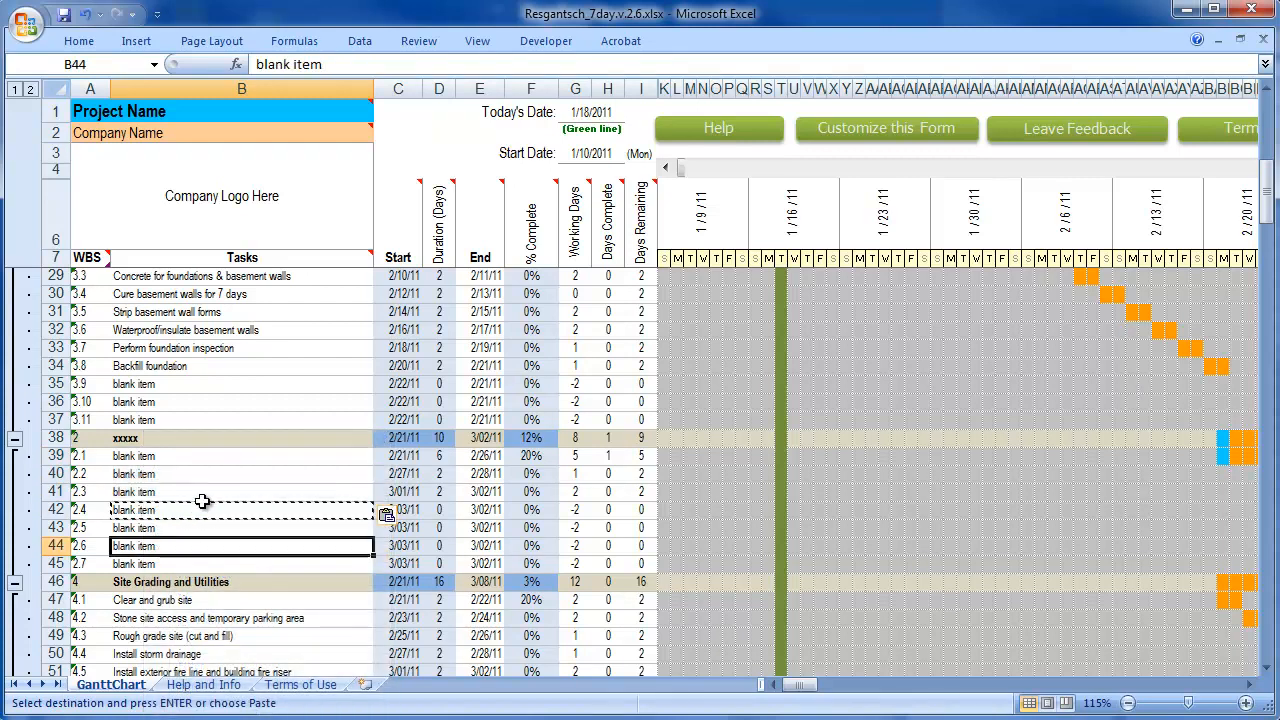
Renumber the WBS cells A38:A41 of the inserted section as 4, 4.1, 4.2 and 4.3.
{"action": "left_click", "coordinate": [84, 441]}
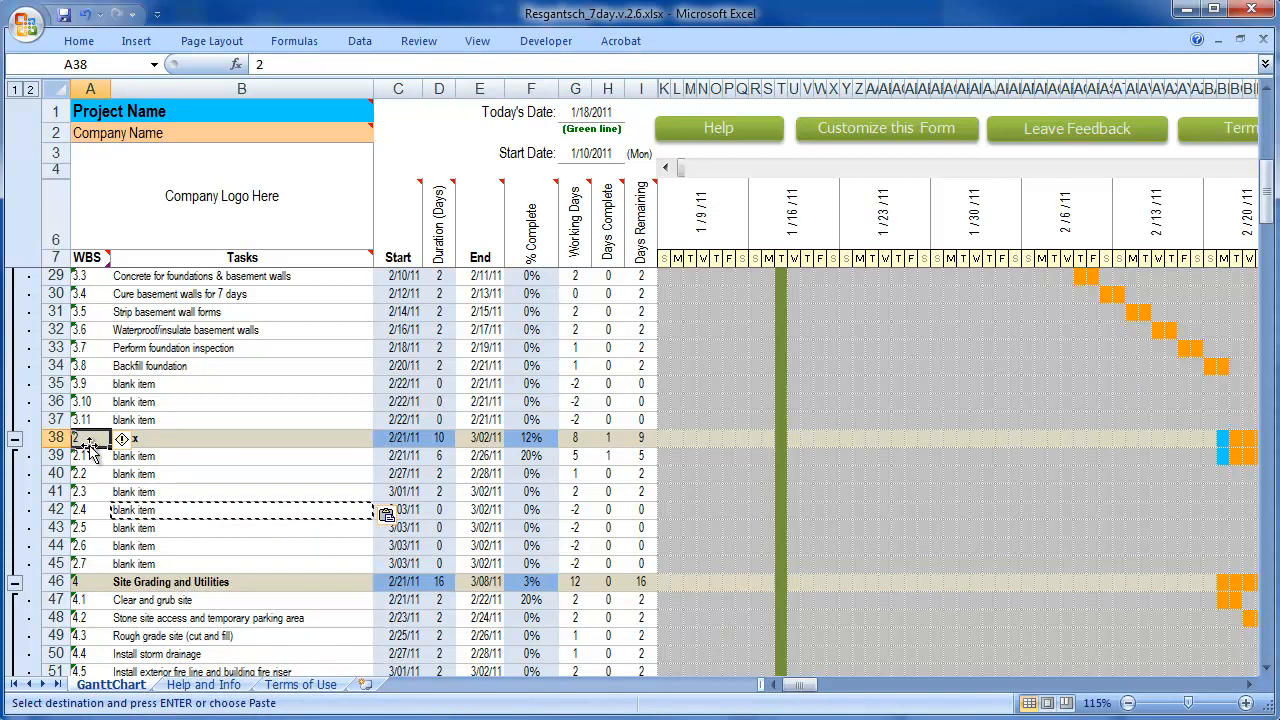
{"action": "type", "text": "4"}
{"action": "key", "text": "Return"}
{"action": "type", "text": "4.1"}
{"action": "key", "text": "Return"}
{"action": "type", "text": "4.2"}
{"action": "key", "text": "Return"}
{"action": "type", "text": "4"}
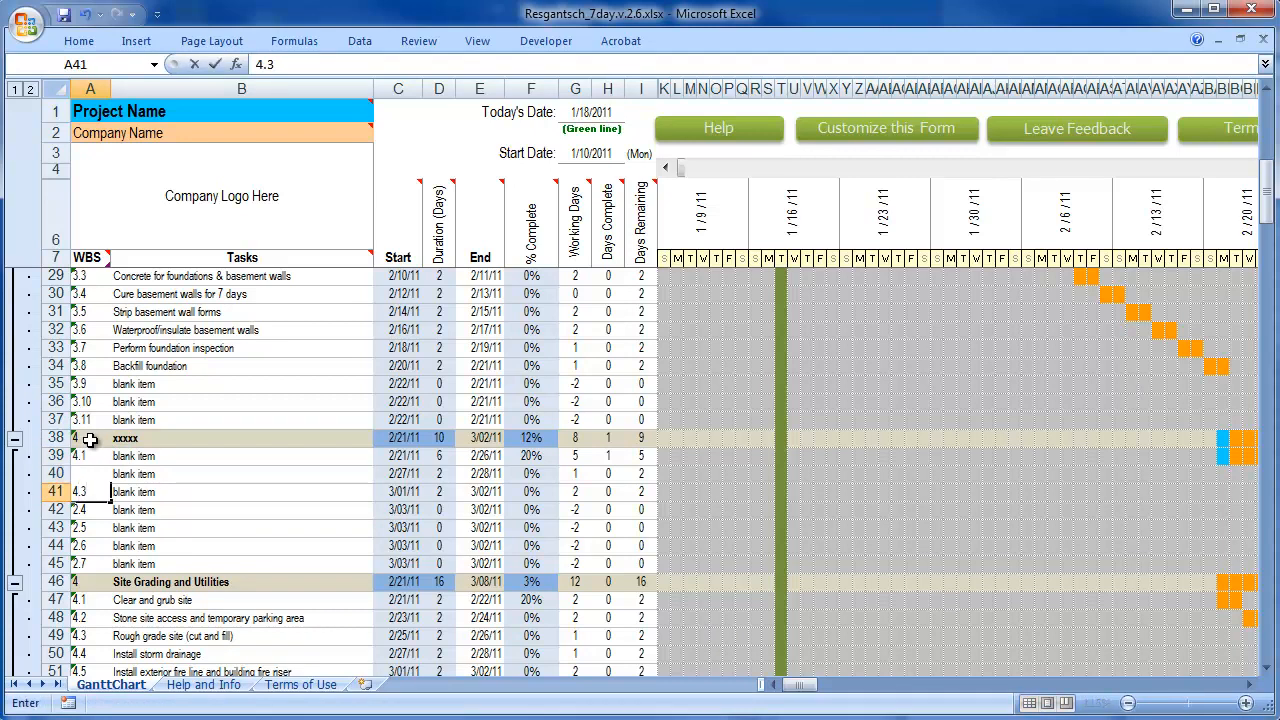
{"action": "type", "text": ".3"}
{"action": "key", "text": "Return"}
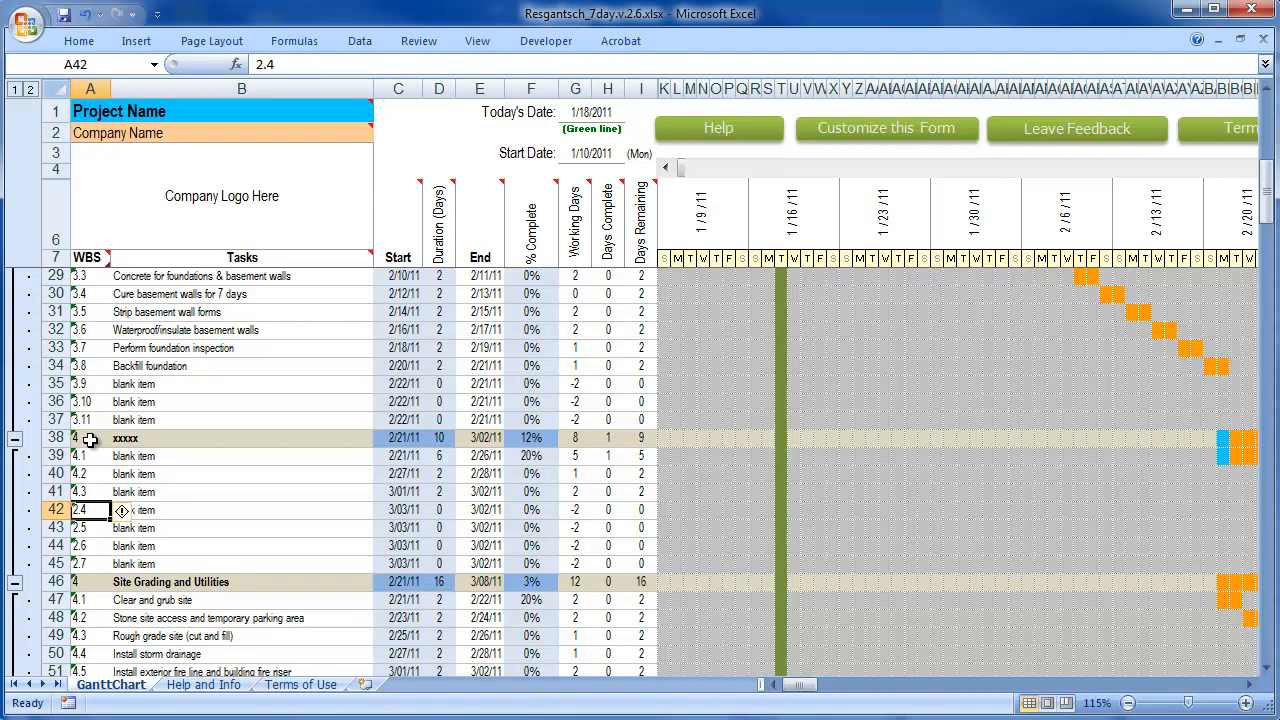
Extend the WBS numbering series from A39:A41 down through A45.
{"action": "left_click_drag", "start_coordinate": [95, 455], "coordinate": [85, 492]}
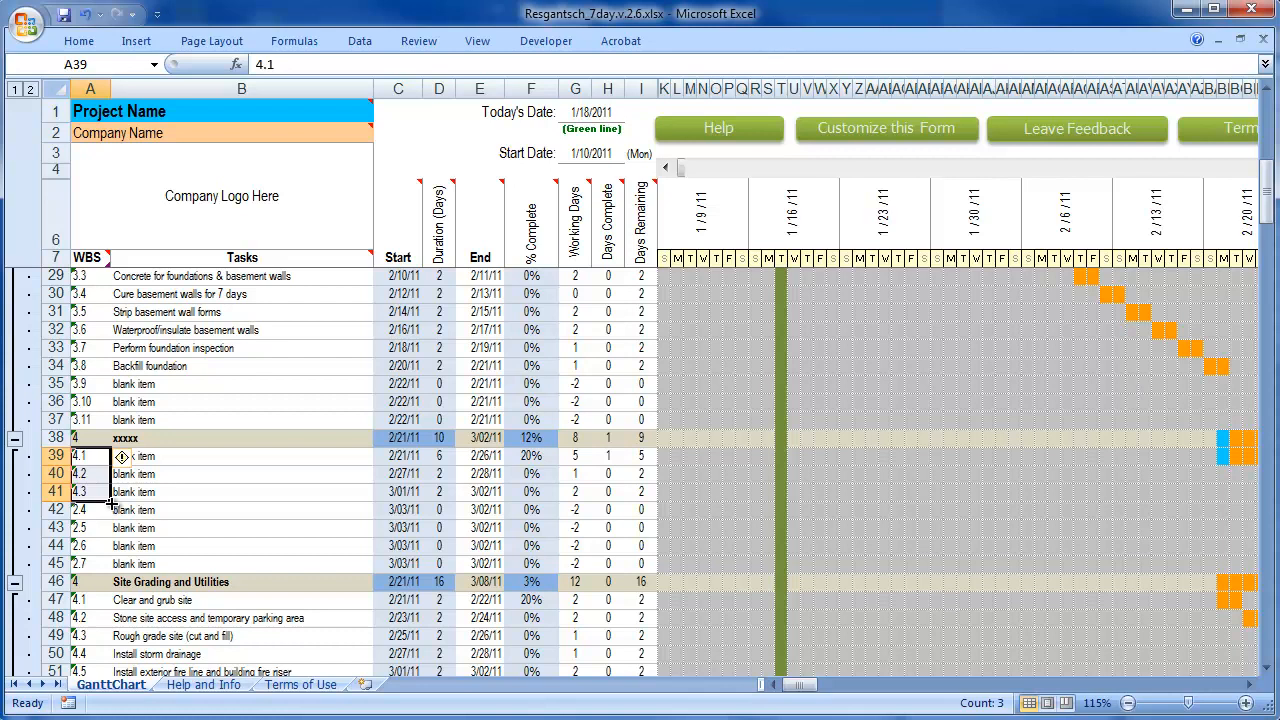
{"action": "left_click_drag", "start_coordinate": [111, 501], "coordinate": [126, 563]}
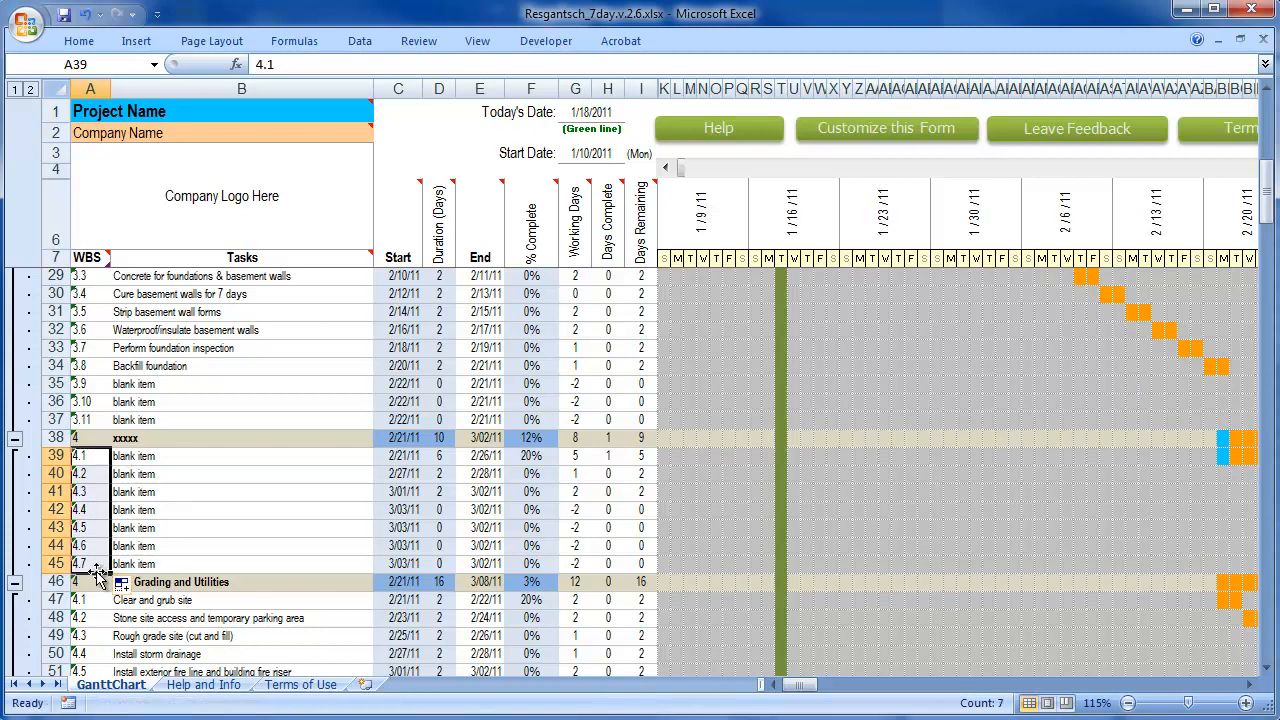
{"action": "left_click", "coordinate": [150, 511]}
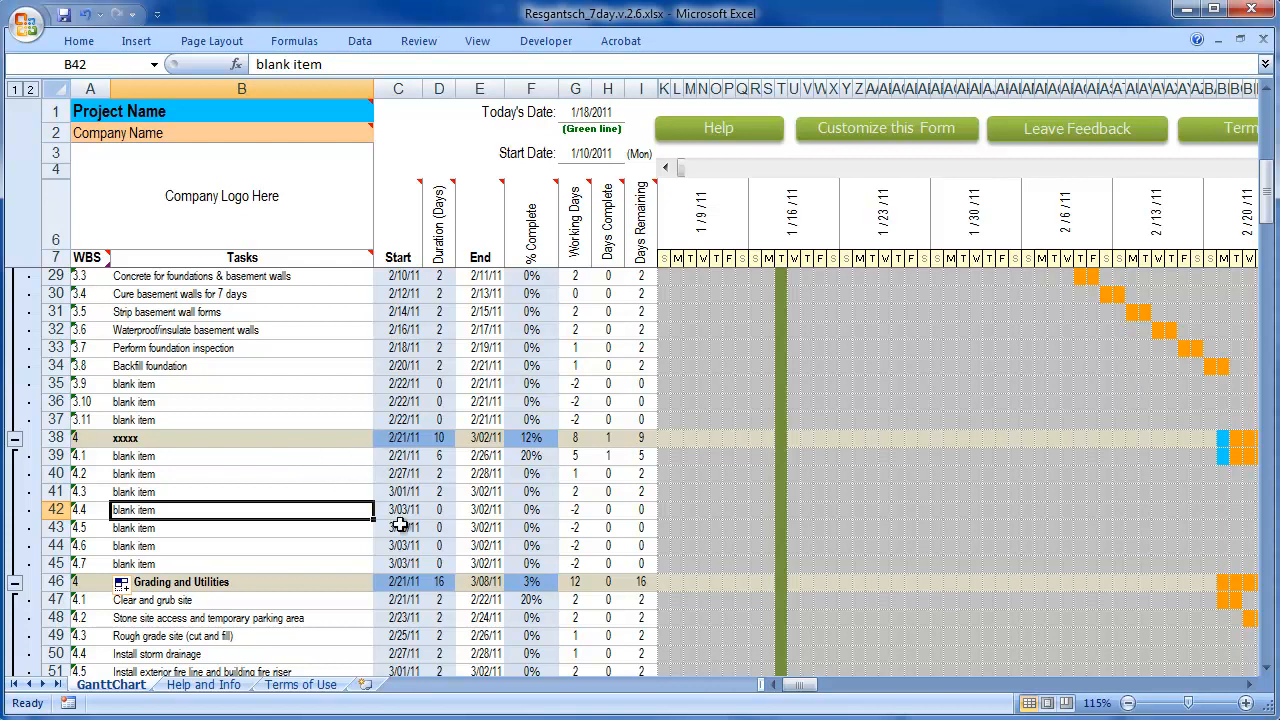
Examine the start date formula in C38, the end date cell E37 it references, and the date cells of the inserted section.
{"action": "left_click", "coordinate": [385, 438]}
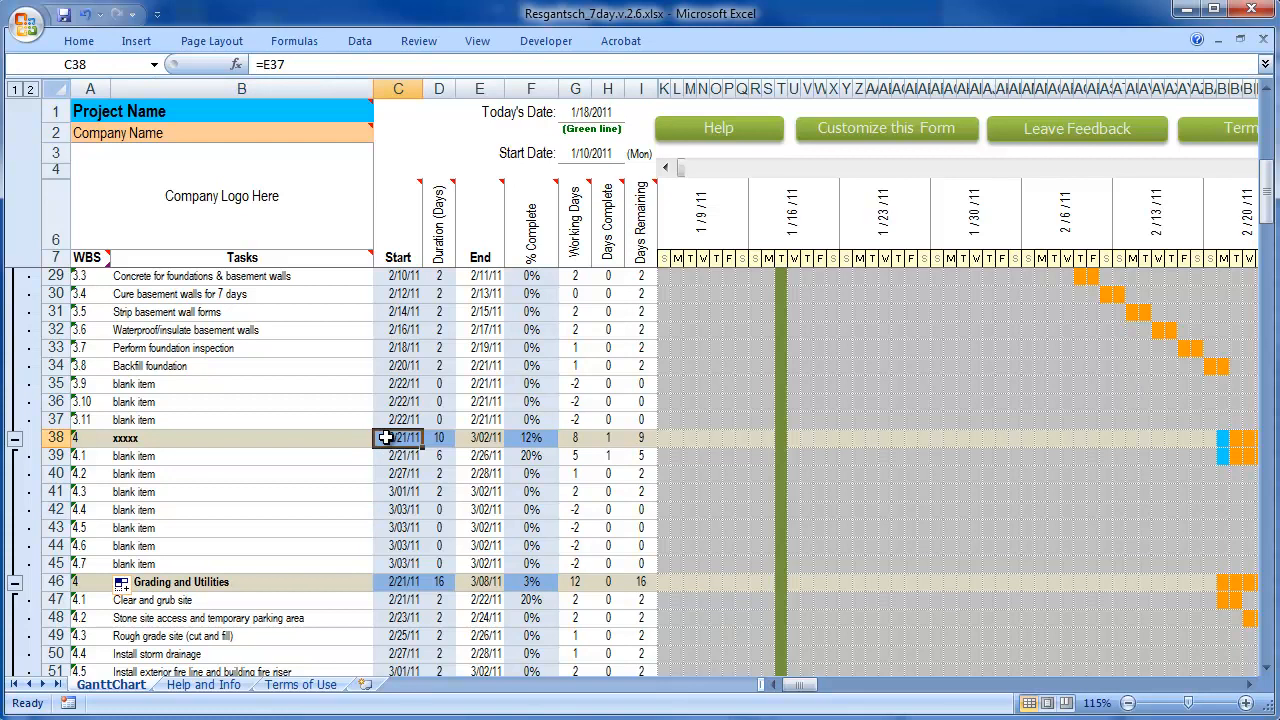
{"action": "left_click", "coordinate": [483, 420]}
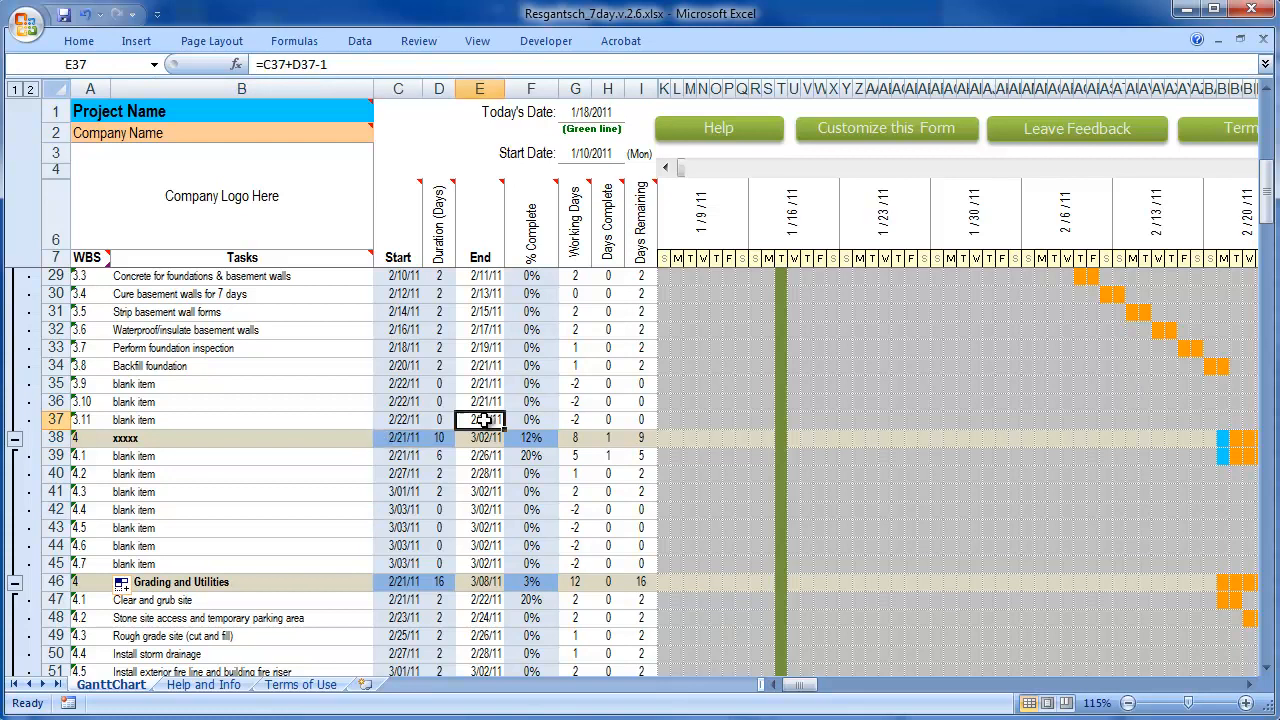
{"action": "double_click", "coordinate": [407, 438]}
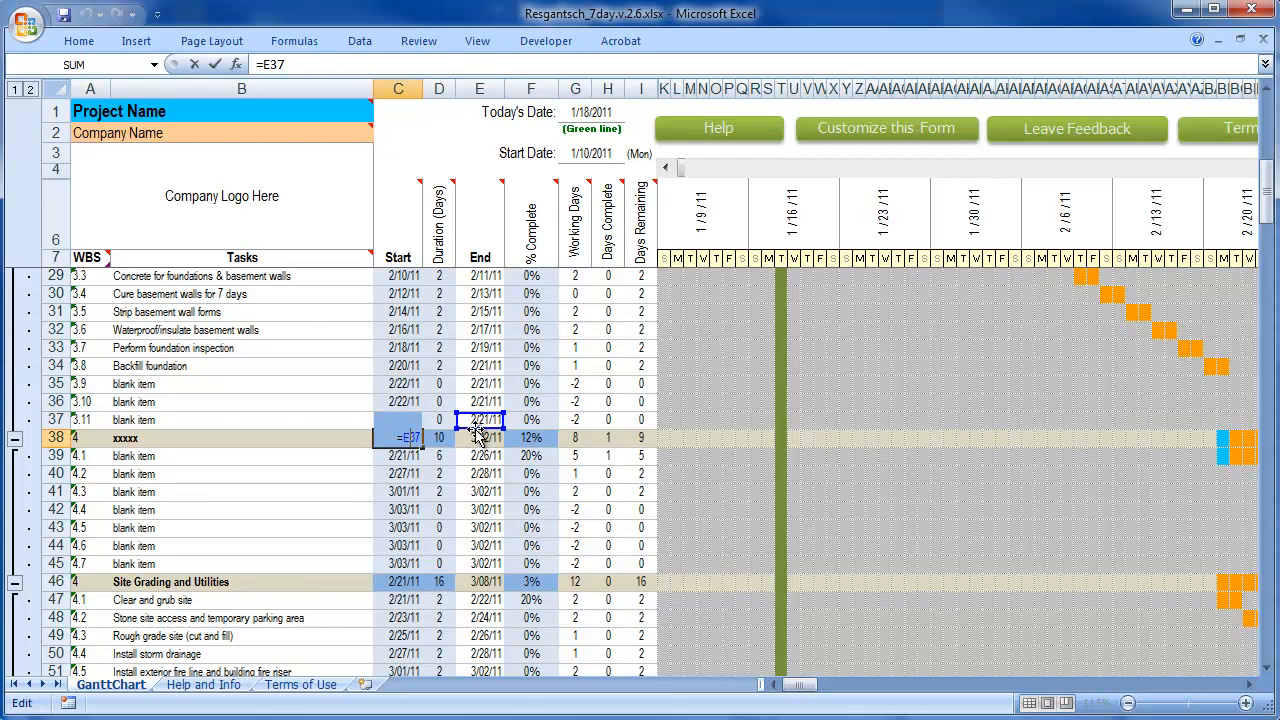
{"action": "key", "text": "Escape"}
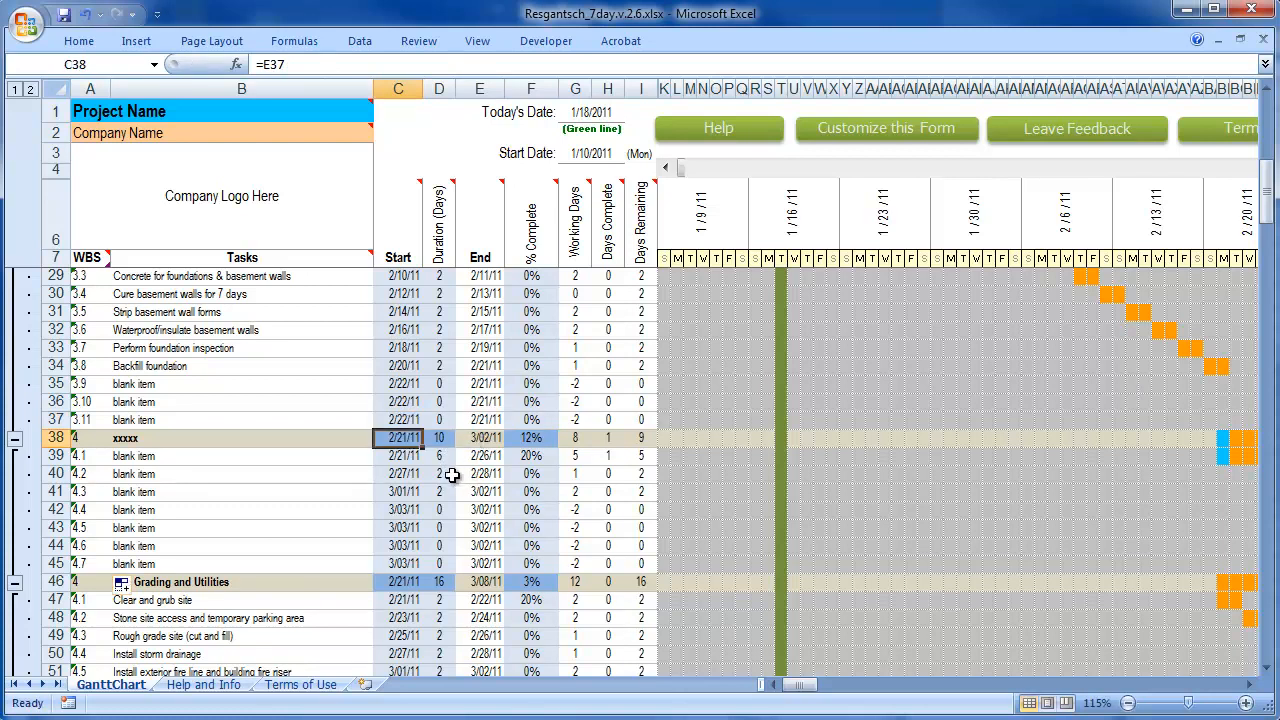
{"action": "left_click_drag", "start_coordinate": [400, 455], "coordinate": [484, 565]}
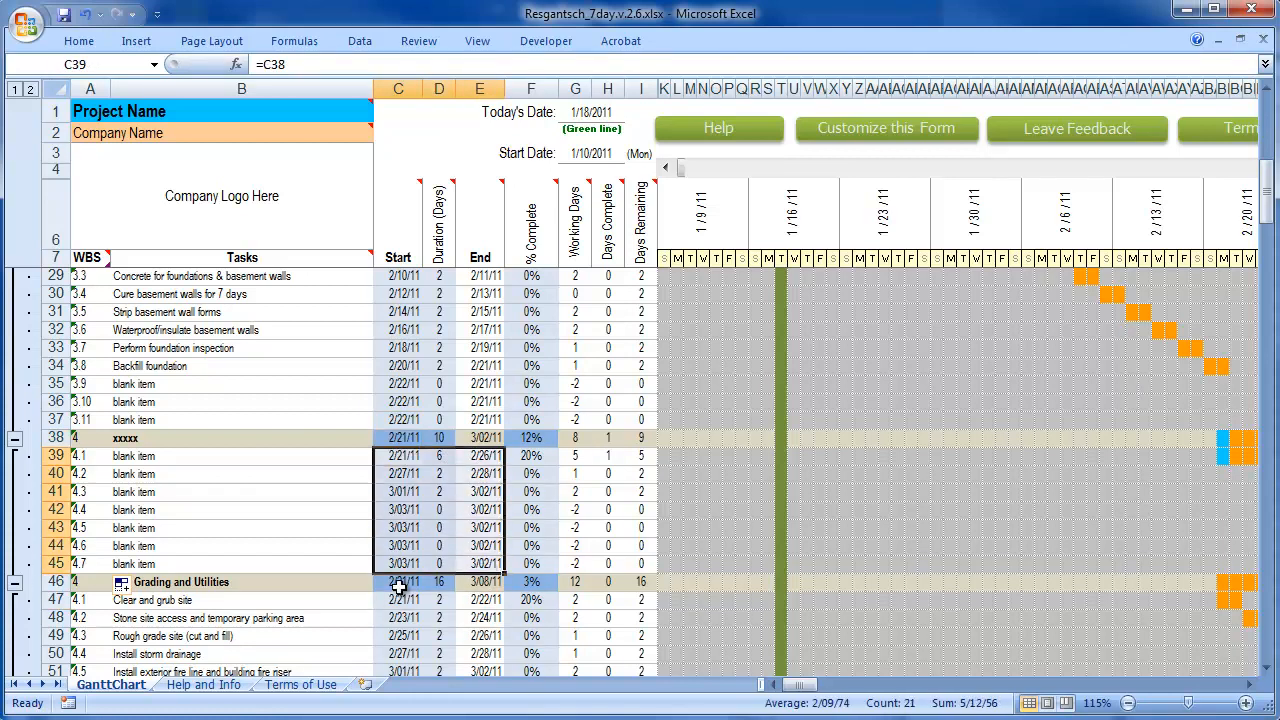
{"action": "left_click", "coordinate": [360, 582]}
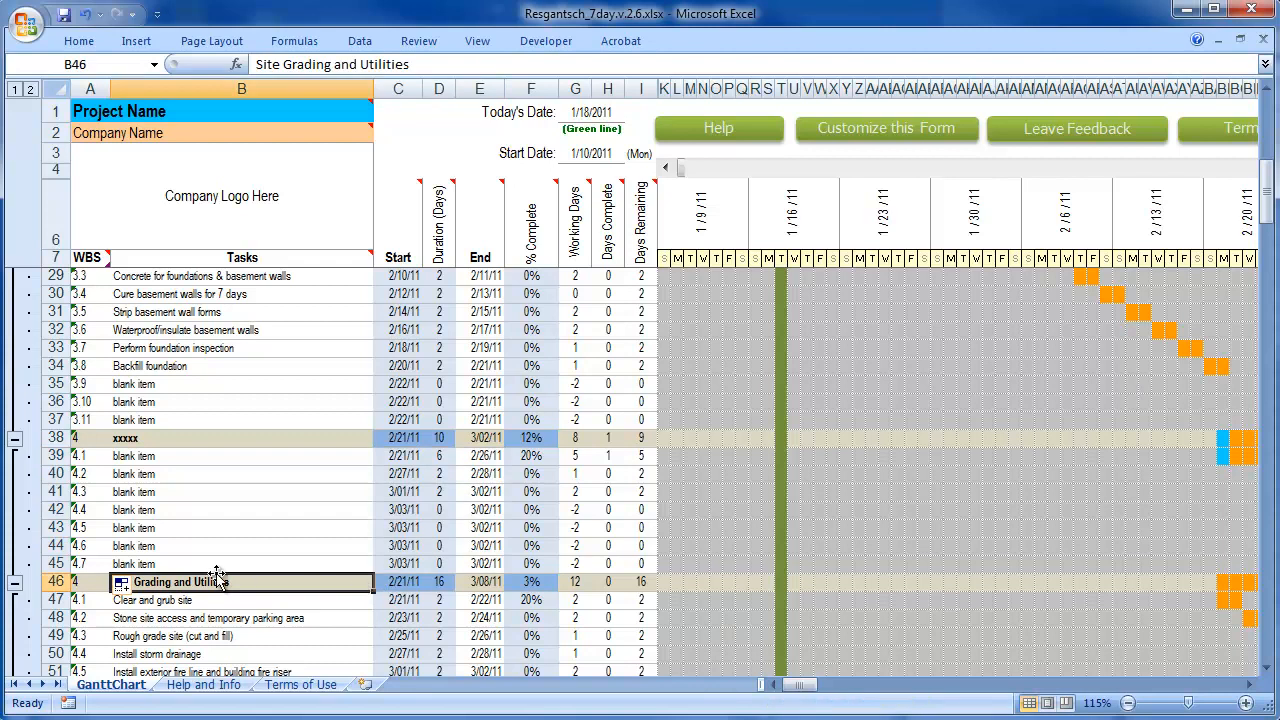
{"action": "left_click_drag", "start_coordinate": [50, 438], "coordinate": [50, 565]}
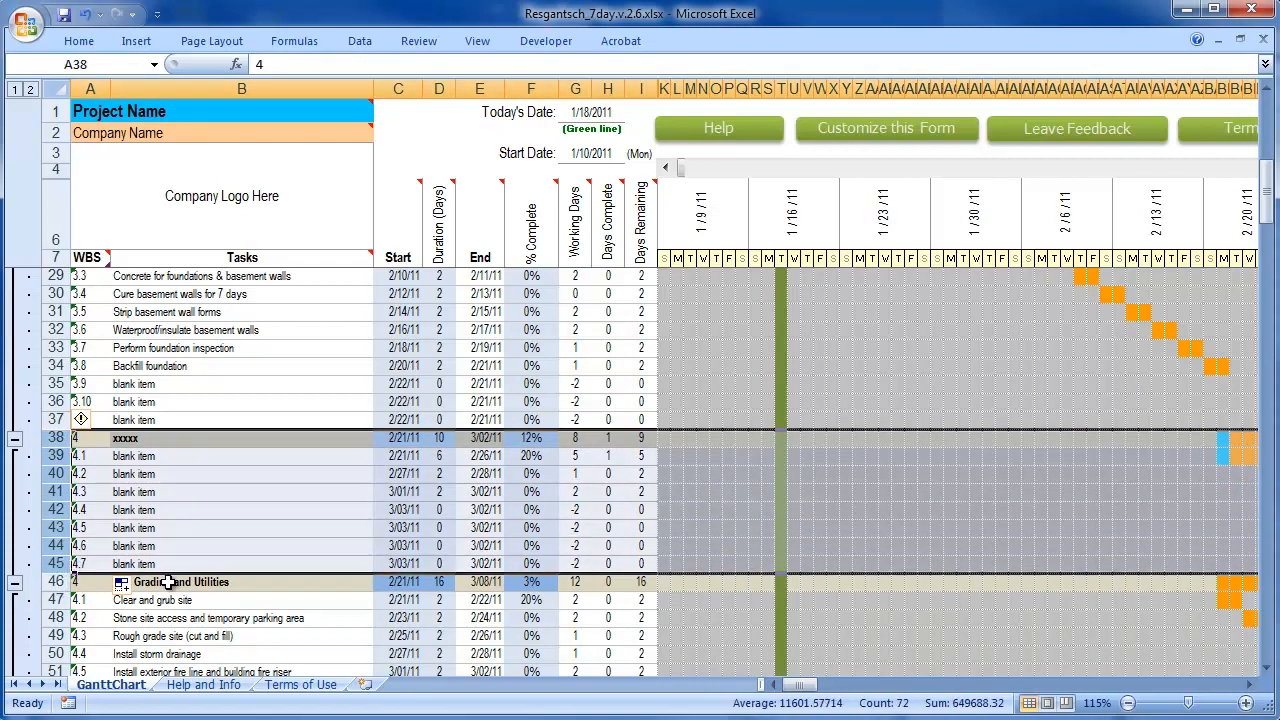
{"action": "left_click", "coordinate": [400, 582]}
{"action": "double_click", "coordinate": [400, 582]}
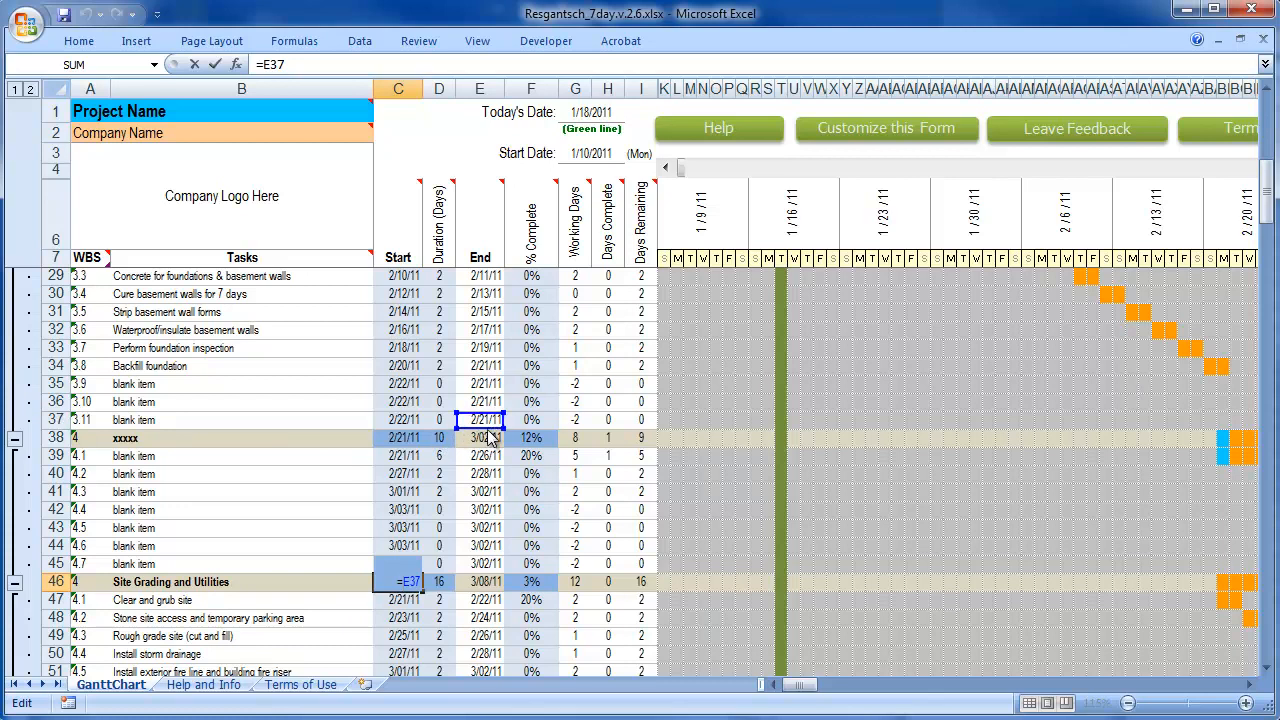
{"action": "left_click", "coordinate": [484, 564]}
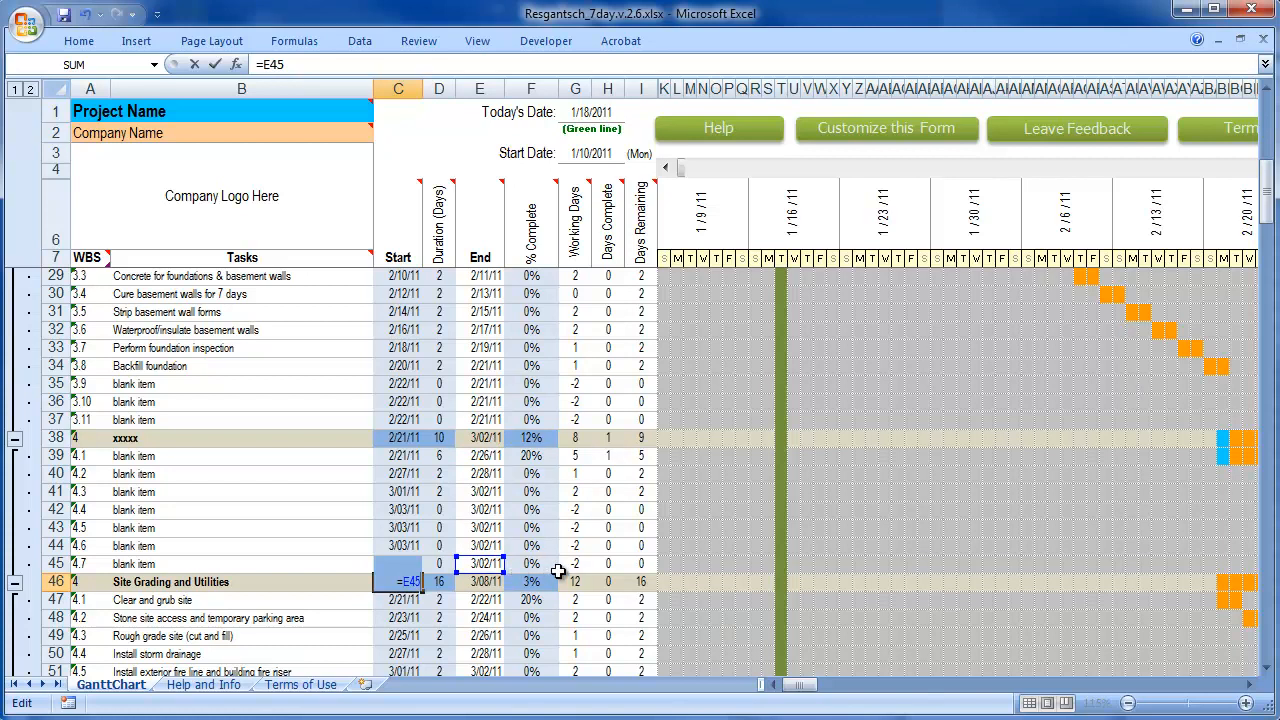
{"action": "key", "text": "Escape"}
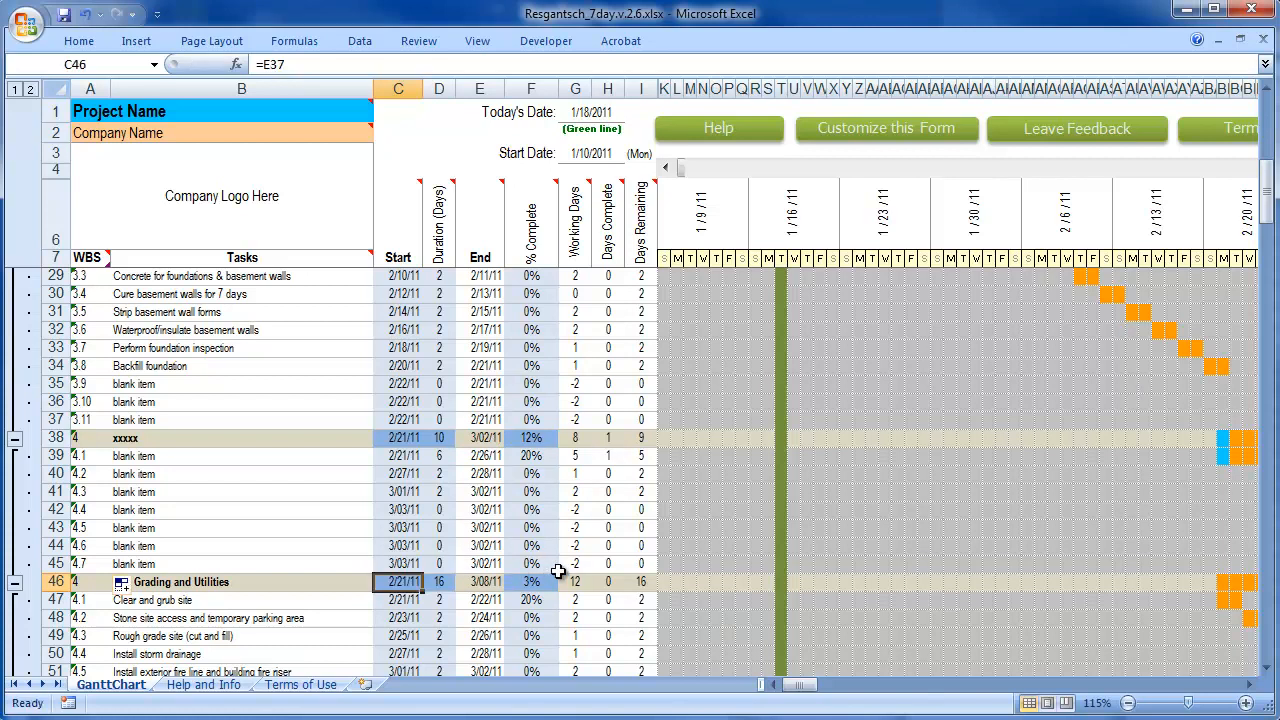
{"action": "double_click", "coordinate": [390, 581]}
{"action": "left_click_drag", "start_coordinate": [402, 581], "coordinate": [423, 582]}
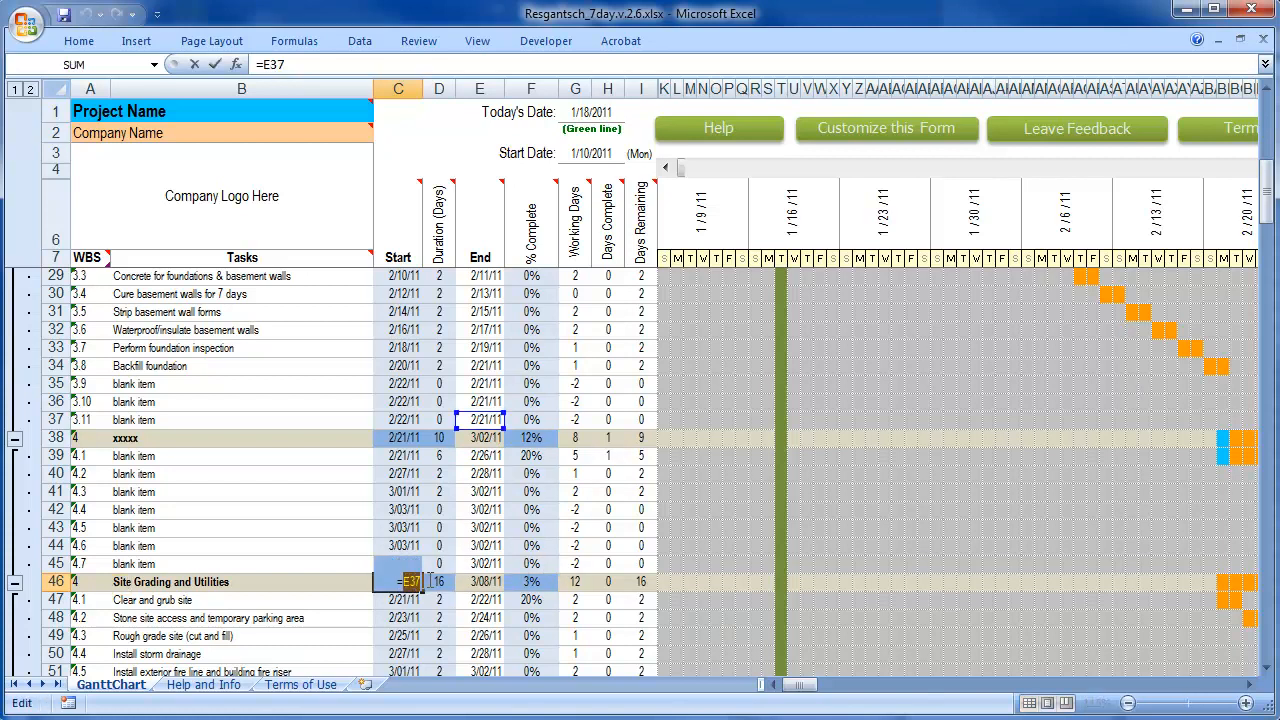
{"action": "key", "text": "Escape"}
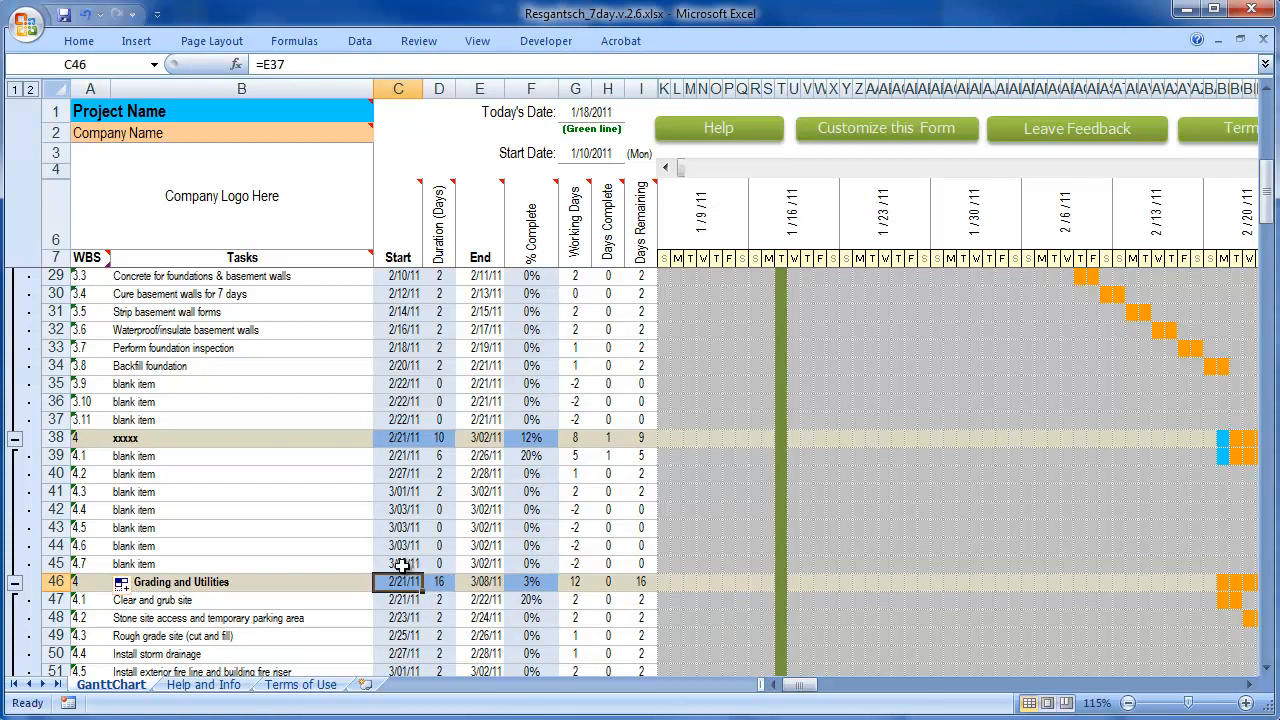
Link the Site Grading and Utilities start date in C46 to the inserted section's last end date with =E45.
{"action": "left_click", "coordinate": [411, 600]}
{"action": "left_click", "coordinate": [412, 582]}
{"action": "type", "text": "="}
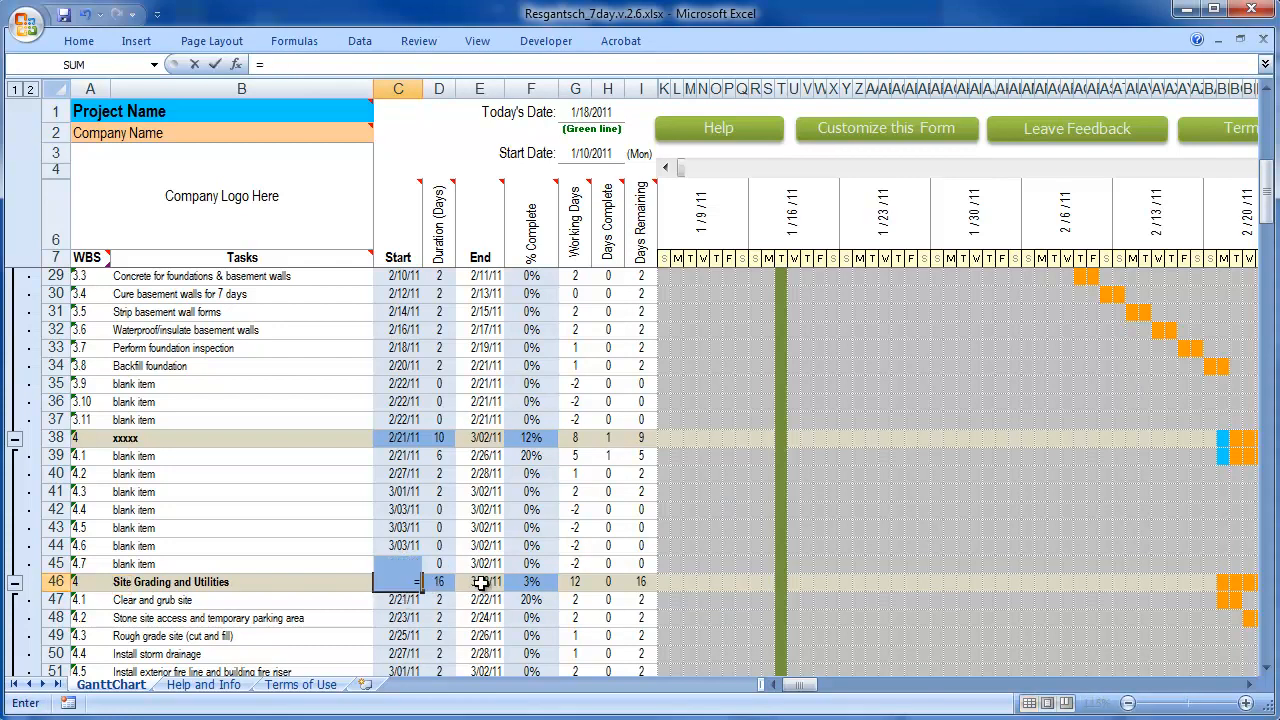
{"action": "left_click", "coordinate": [483, 565]}
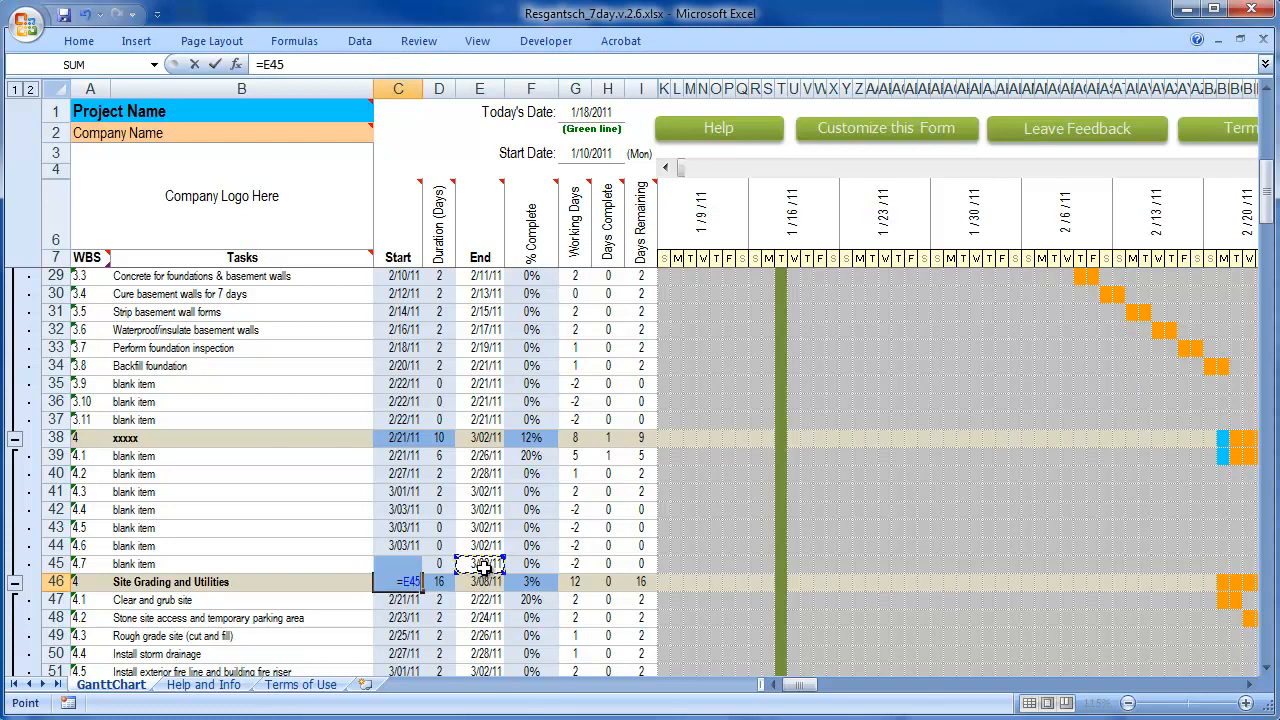
{"action": "key", "text": "Return"}
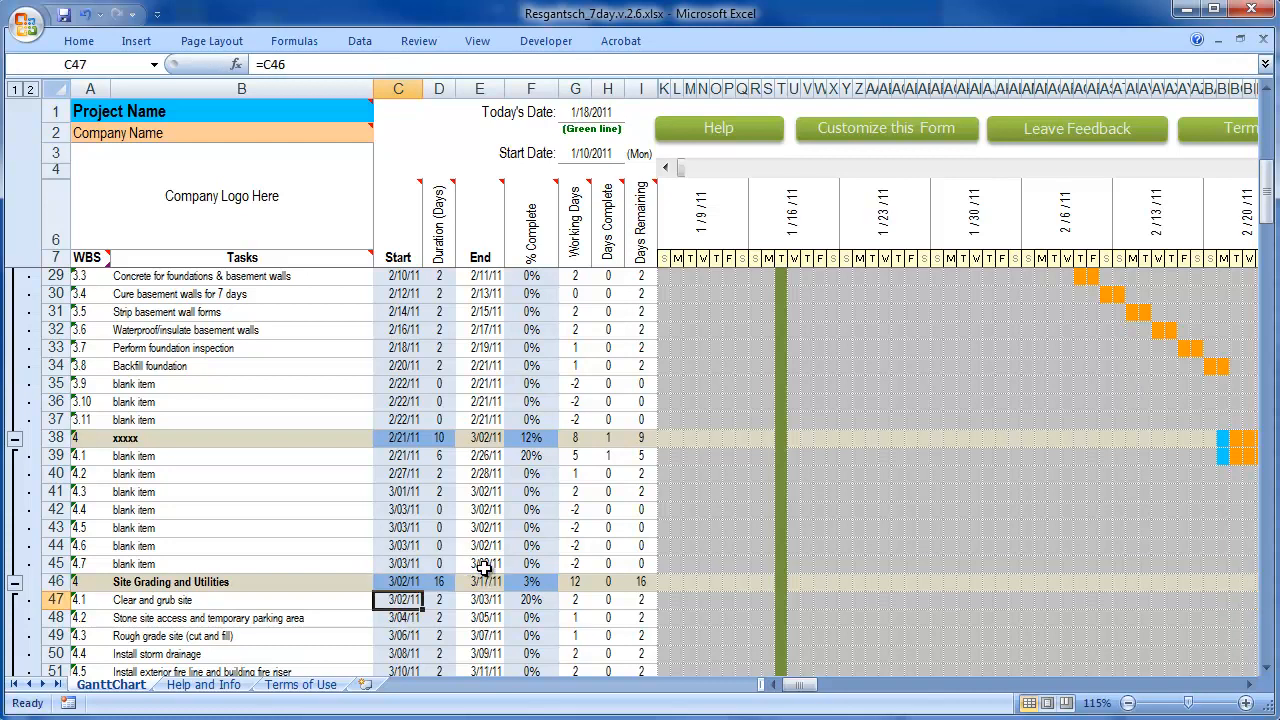
Examine the start date formulas in C46 and C47 and the task, start and duration cells B38:D45 of the inserted section.
{"action": "double_click", "coordinate": [404, 584]}
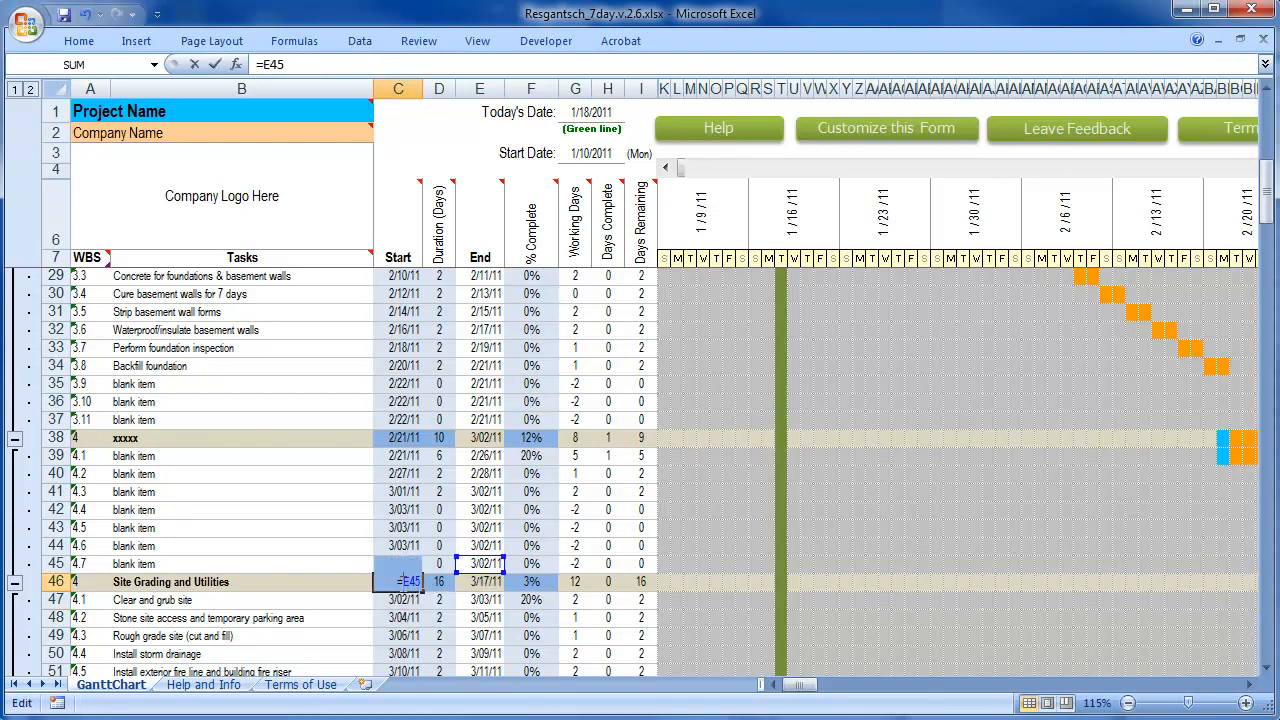
{"action": "key", "text": "Escape"}
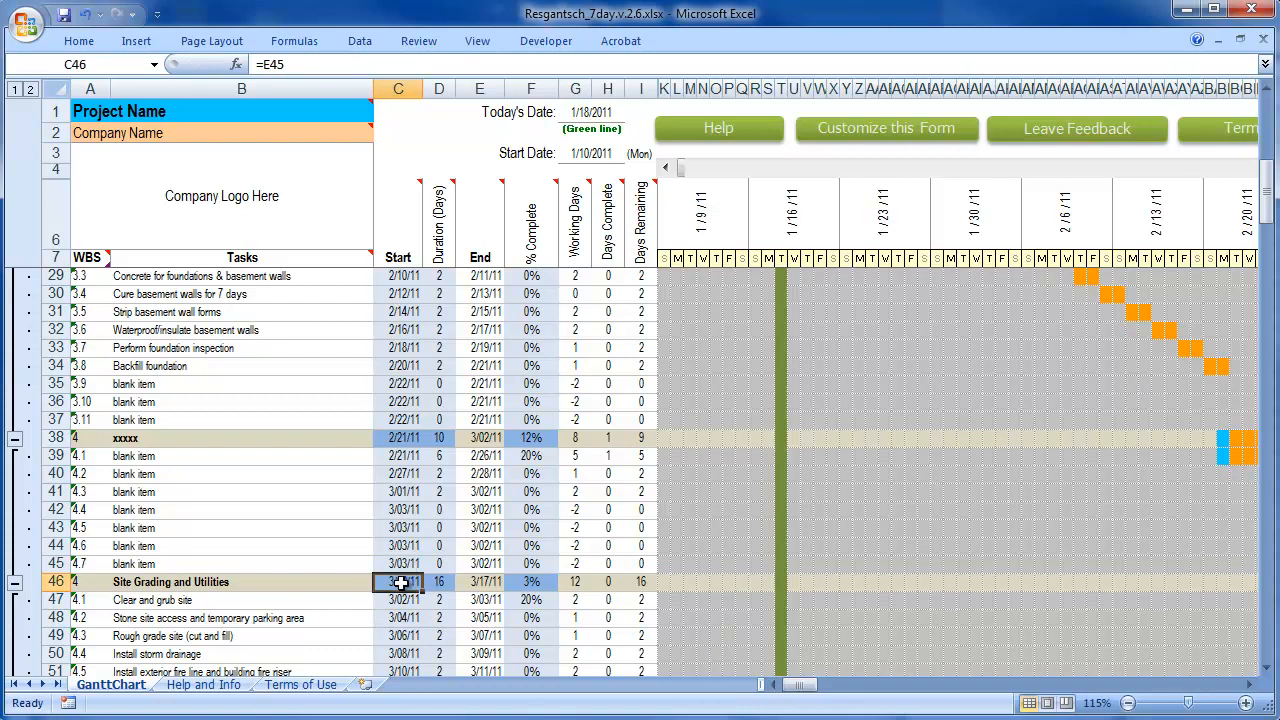
{"action": "scroll", "coordinate": [400, 582], "scroll_direction": "down", "scroll_amount": 1}
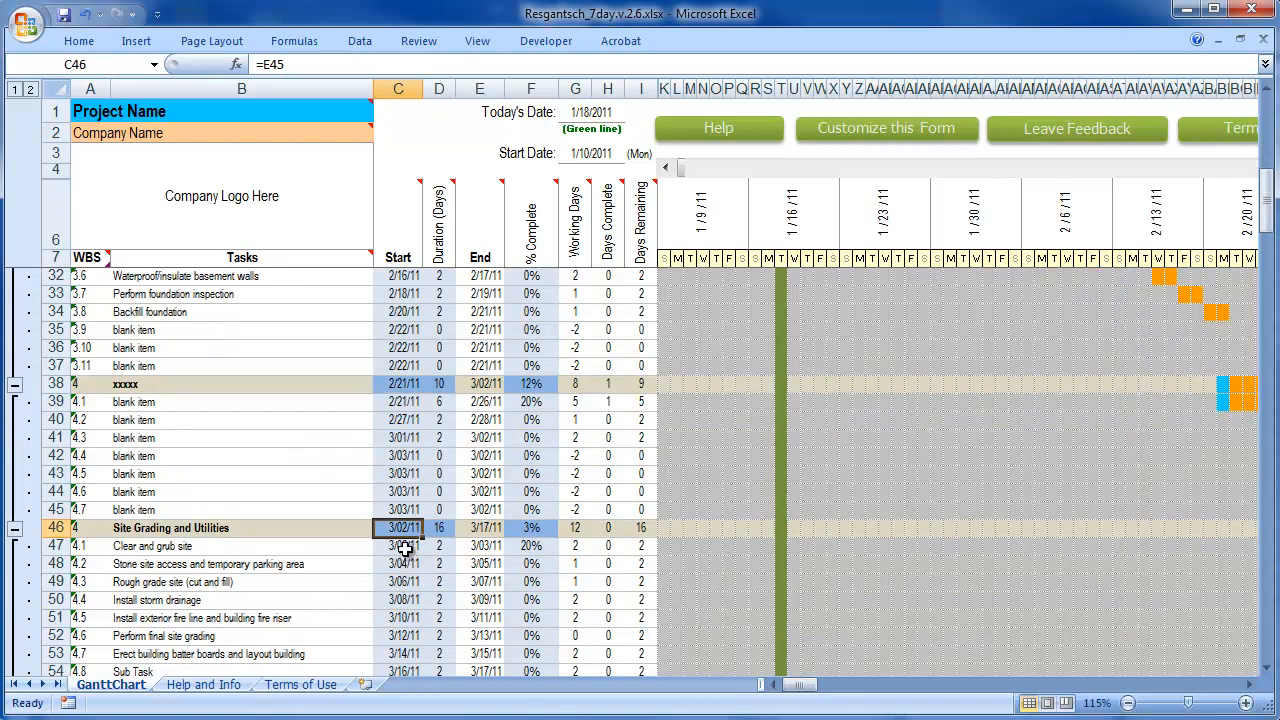
{"action": "double_click", "coordinate": [404, 549]}
{"action": "key", "text": "Escape"}
{"action": "left_click", "coordinate": [406, 527]}
{"action": "left_click_drag", "start_coordinate": [158, 386], "coordinate": [442, 503]}
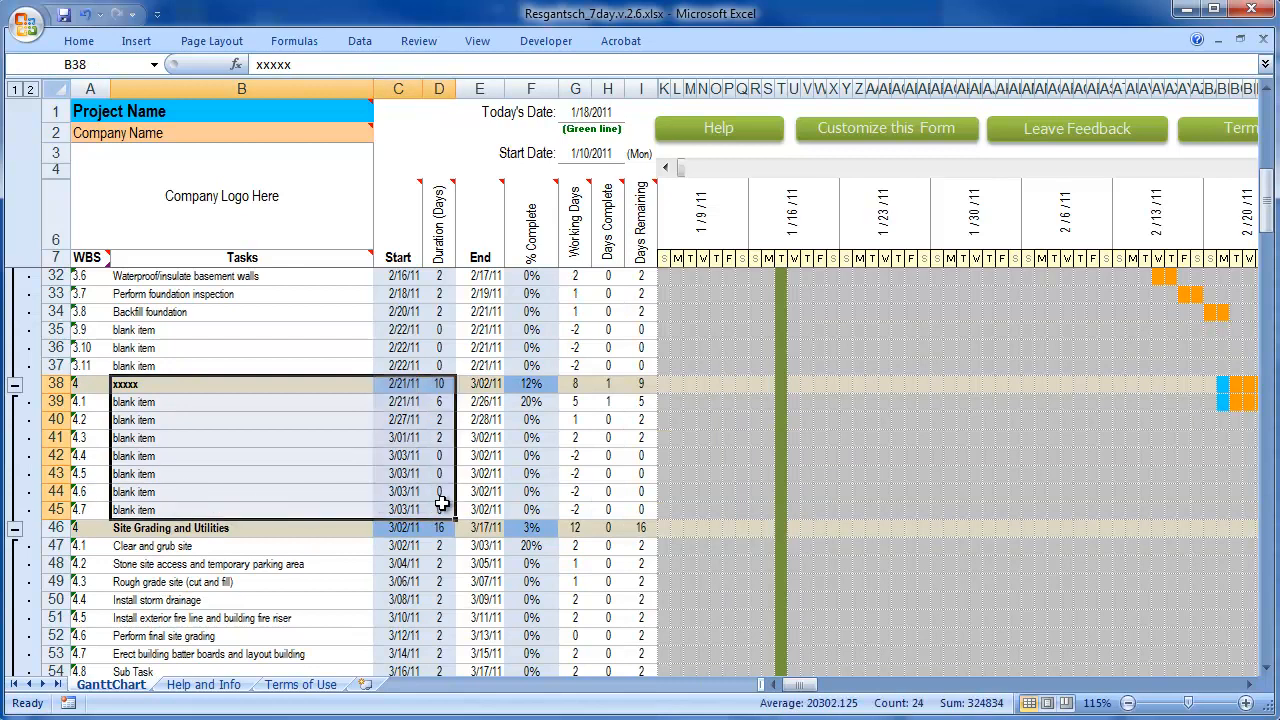
Examine the WBS numbers from A46 down through the Final Acceptance section in rows 187 to 194.
{"action": "left_click", "coordinate": [82, 528]}
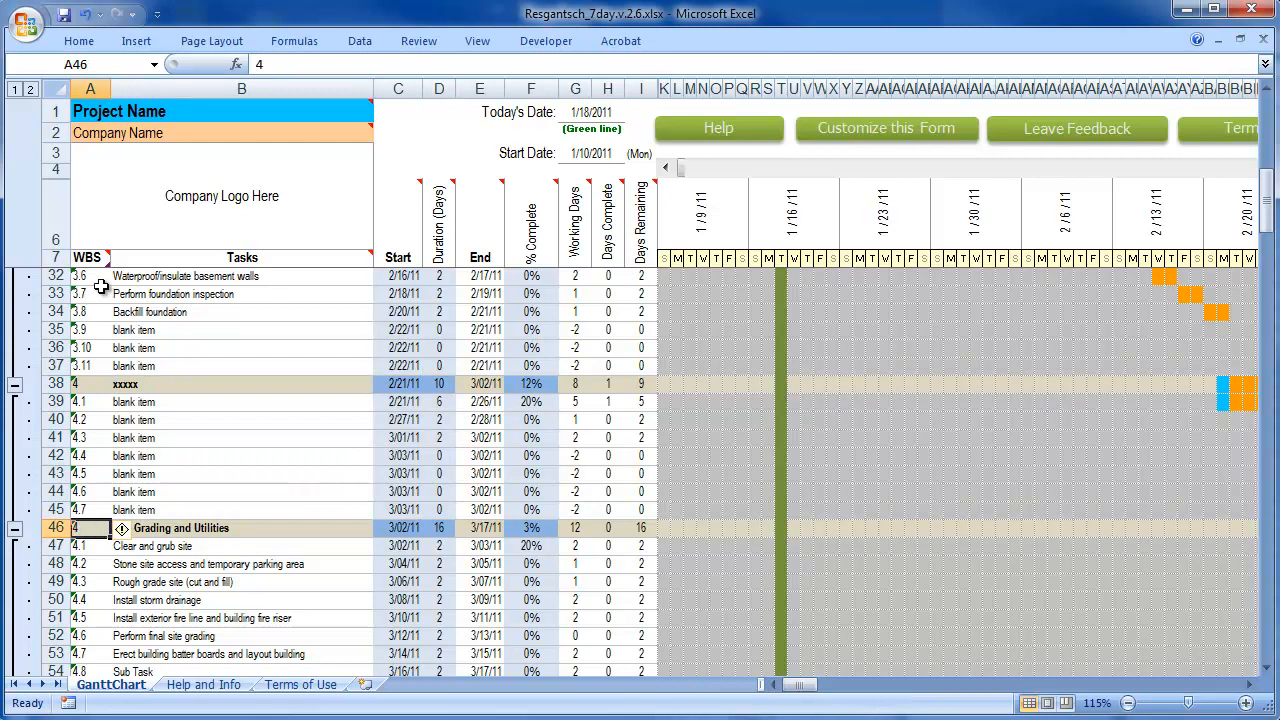
{"action": "left_click_drag", "start_coordinate": [94, 529], "coordinate": [99, 658]}
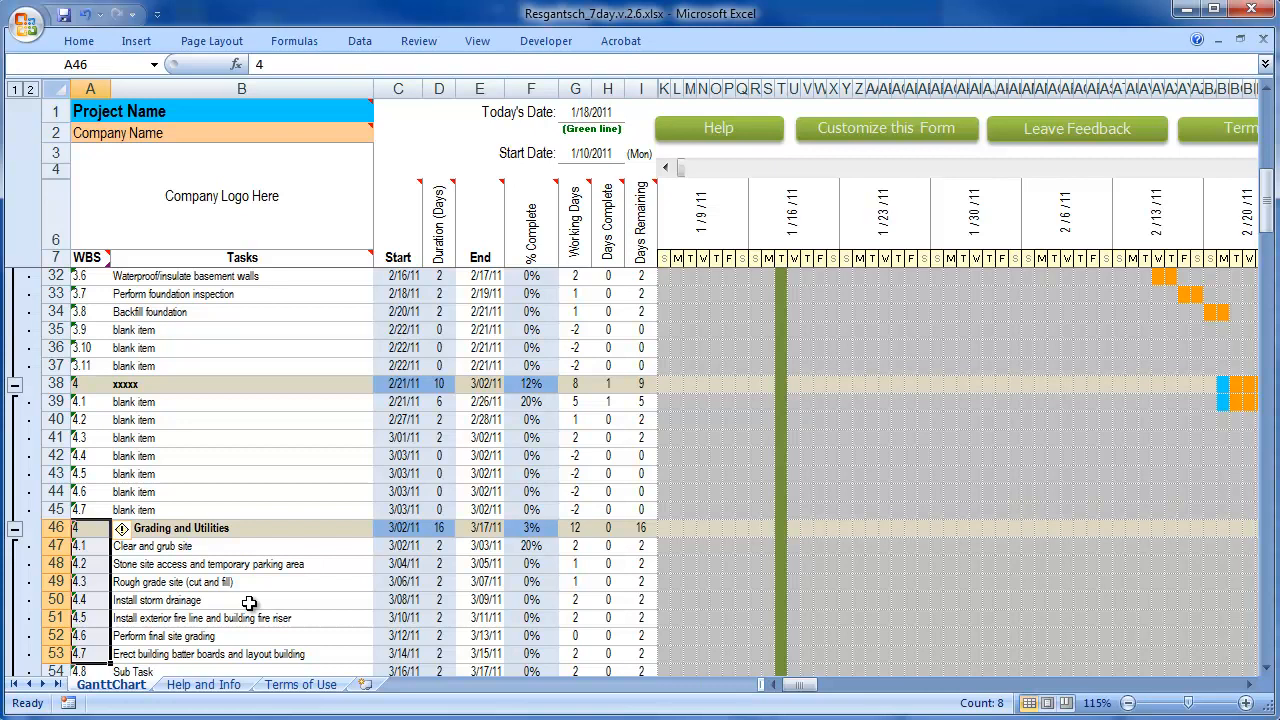
{"action": "left_click_drag", "start_coordinate": [1268, 224], "coordinate": [1268, 242]}
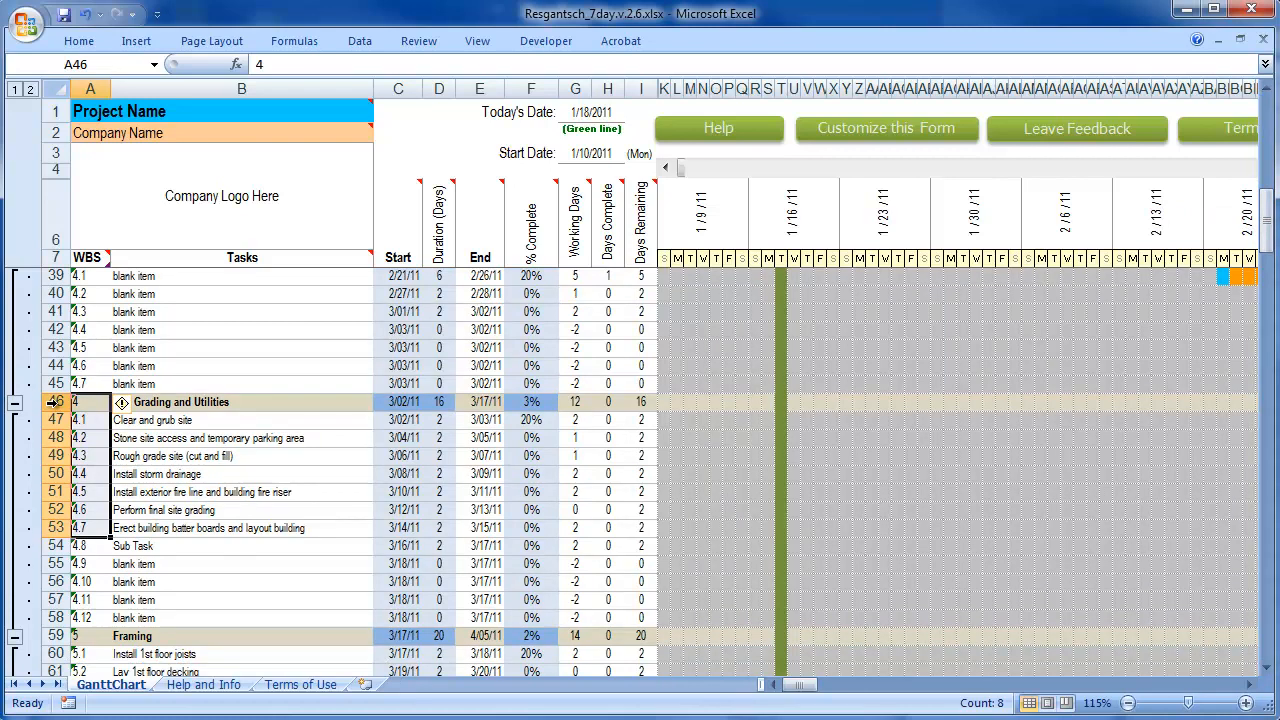
{"action": "left_click", "coordinate": [80, 404]}
{"action": "left_click_drag", "start_coordinate": [80, 418], "coordinate": [84, 690]}
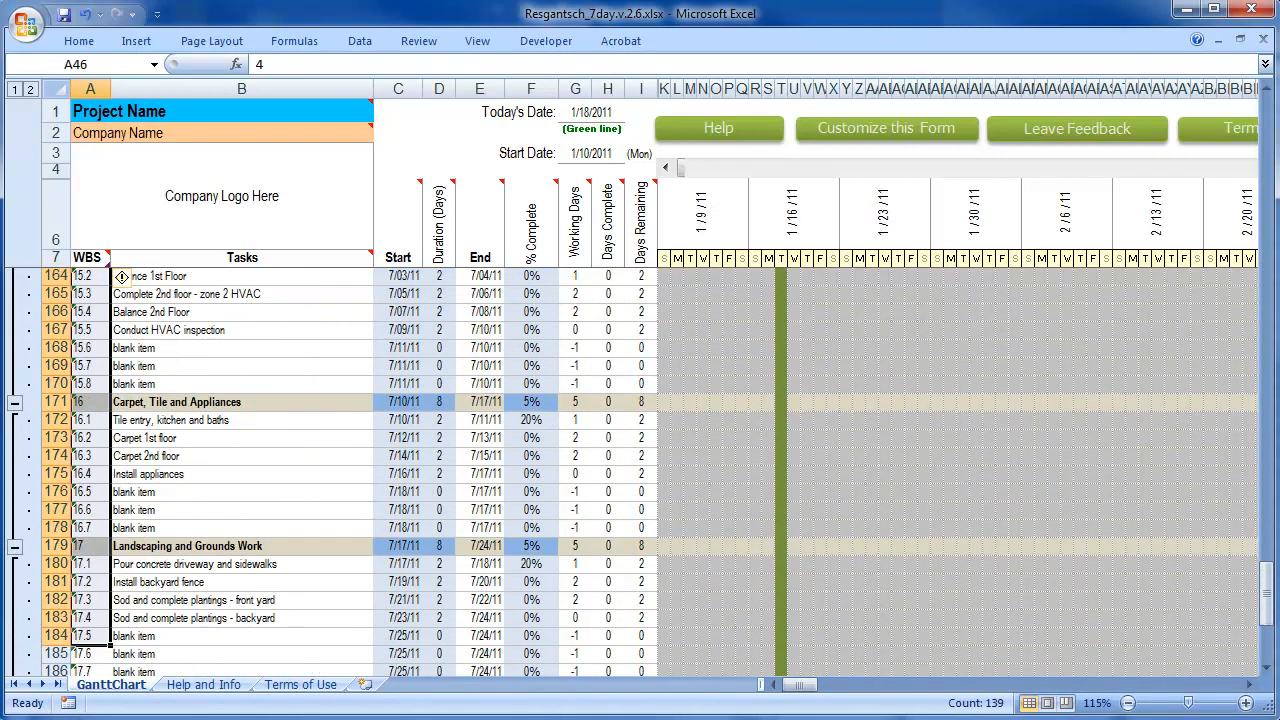
{"action": "left_click_drag", "start_coordinate": [1268, 615], "coordinate": [1266, 650]}
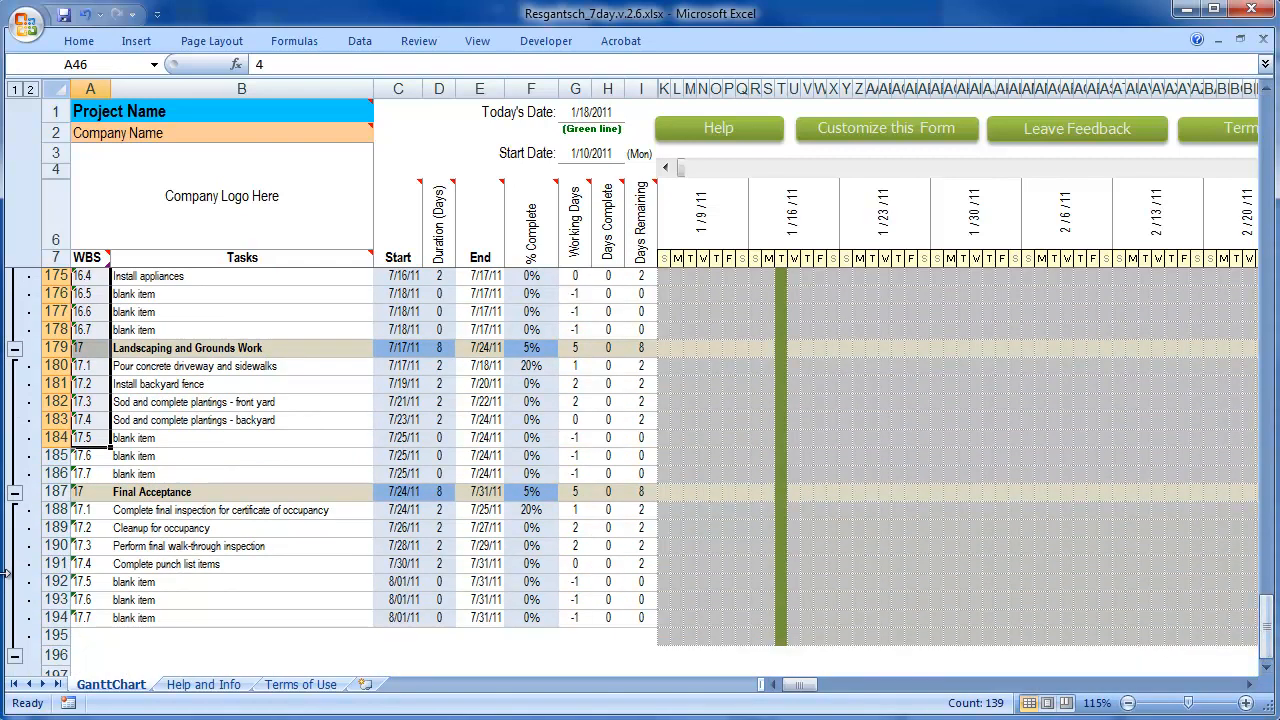
{"action": "left_click", "coordinate": [57, 491]}
{"action": "left_click_drag", "start_coordinate": [57, 491], "coordinate": [57, 617]}
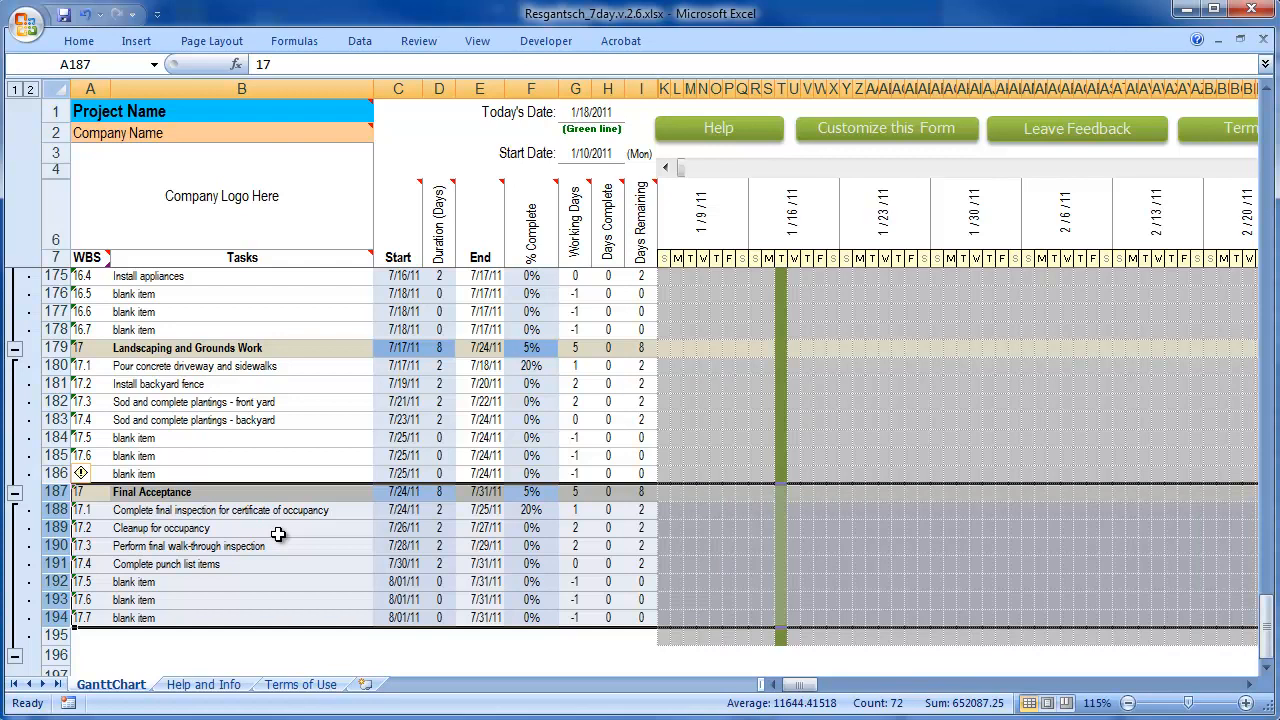
Try copying rows 128 to 194, from Paint and Wallpaper through Final Acceptance, and discard the copy without pasting.
{"action": "left_click", "coordinate": [57, 617]}
{"action": "scroll", "coordinate": [72, 618], "scroll_direction": "up", "scroll_amount": 4}
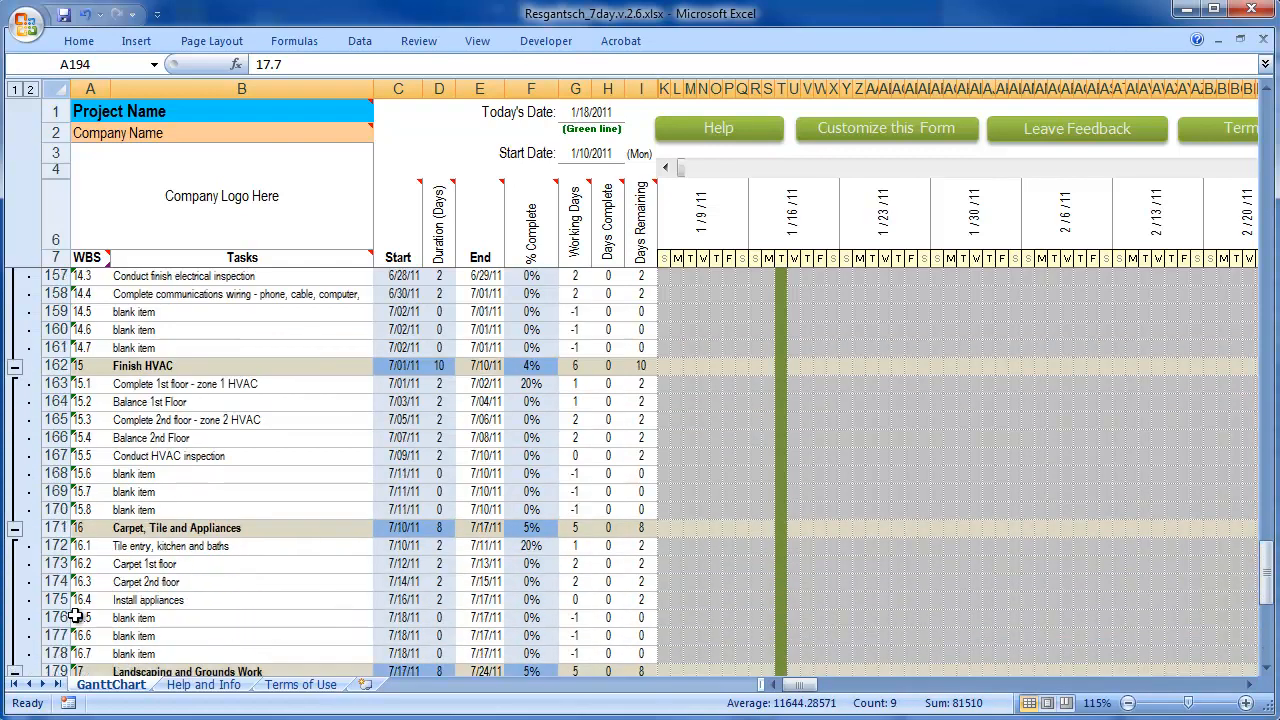
{"action": "scroll", "coordinate": [72, 618], "scroll_direction": "up", "scroll_amount": 14}
{"action": "left_click", "coordinate": [55, 401], "text": "shift"}
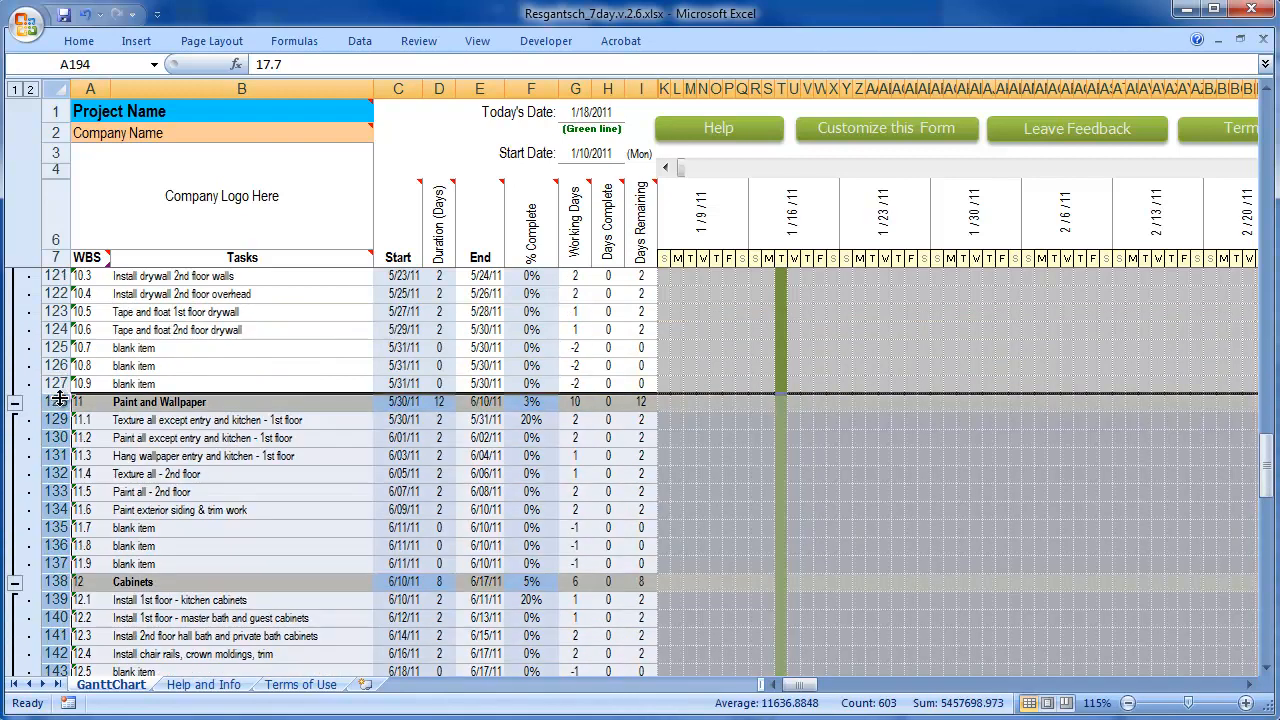
{"action": "right_click", "coordinate": [55, 401]}
{"action": "left_click", "coordinate": [90, 439]}
{"action": "scroll", "coordinate": [360, 449], "scroll_direction": "down", "scroll_amount": 20}
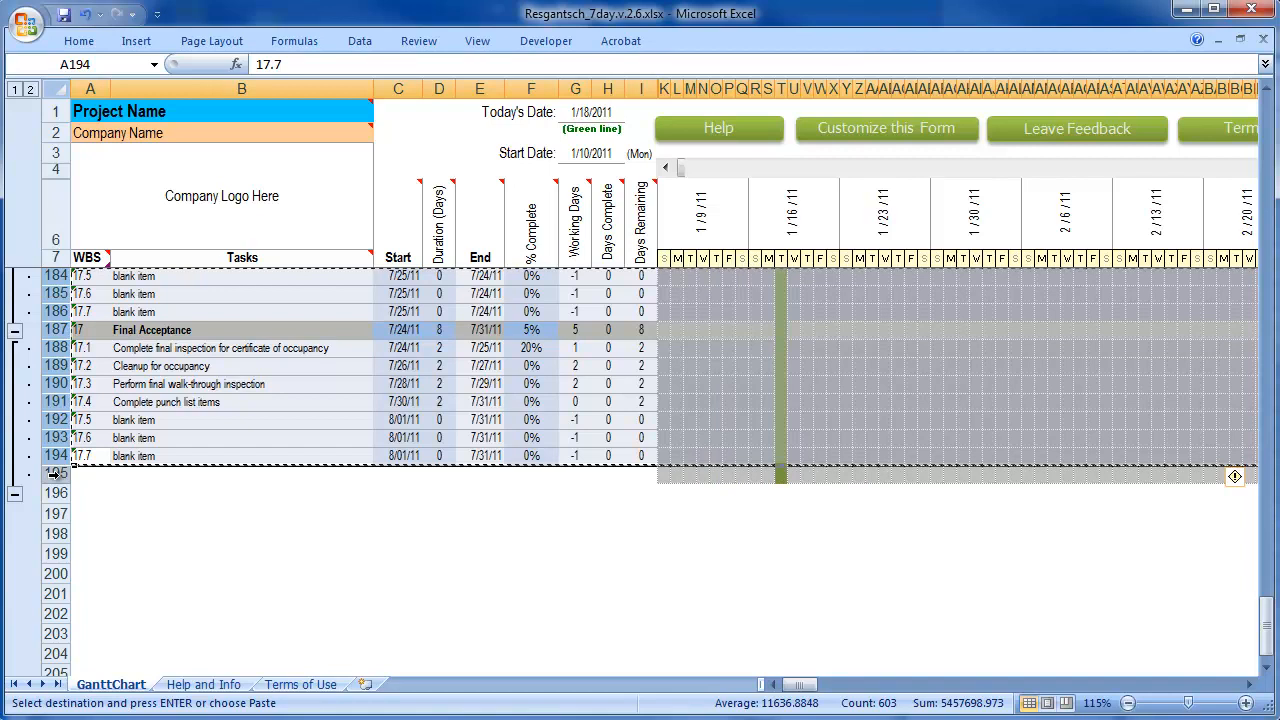
{"action": "left_click", "coordinate": [215, 402]}
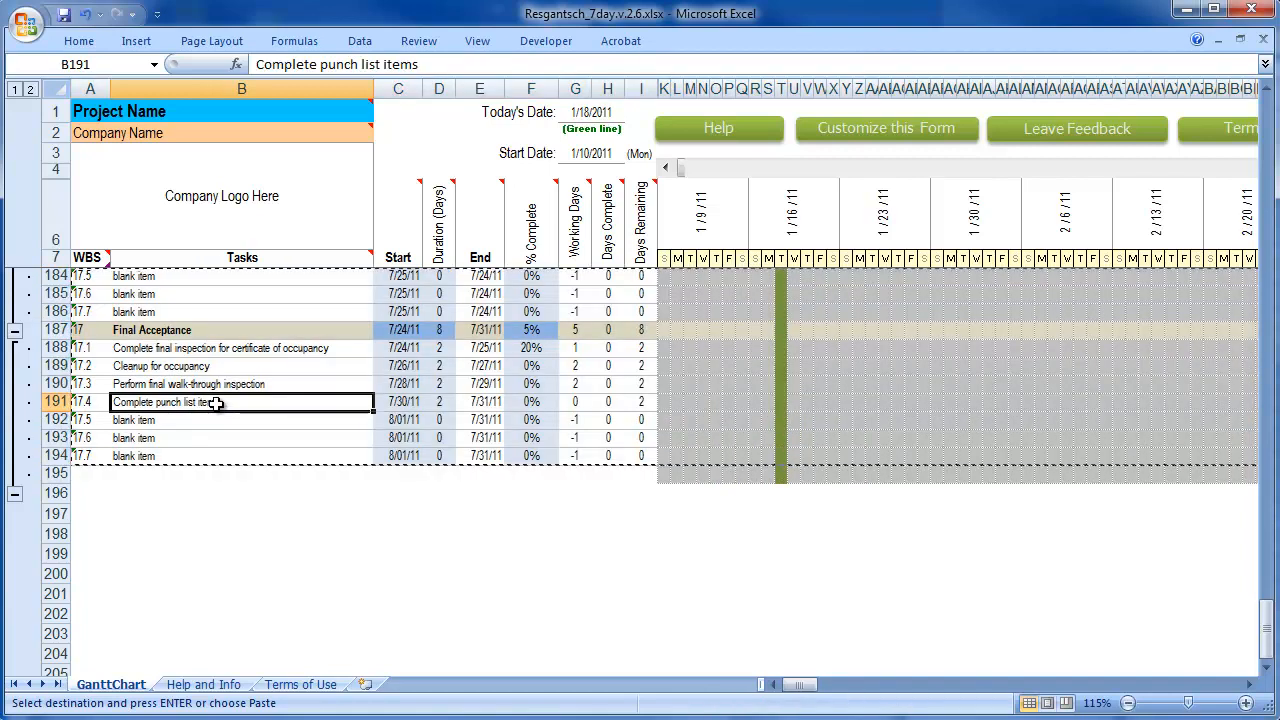
{"action": "key", "text": "Escape"}
{"action": "left_click_drag", "start_coordinate": [214, 332], "coordinate": [220, 352]}
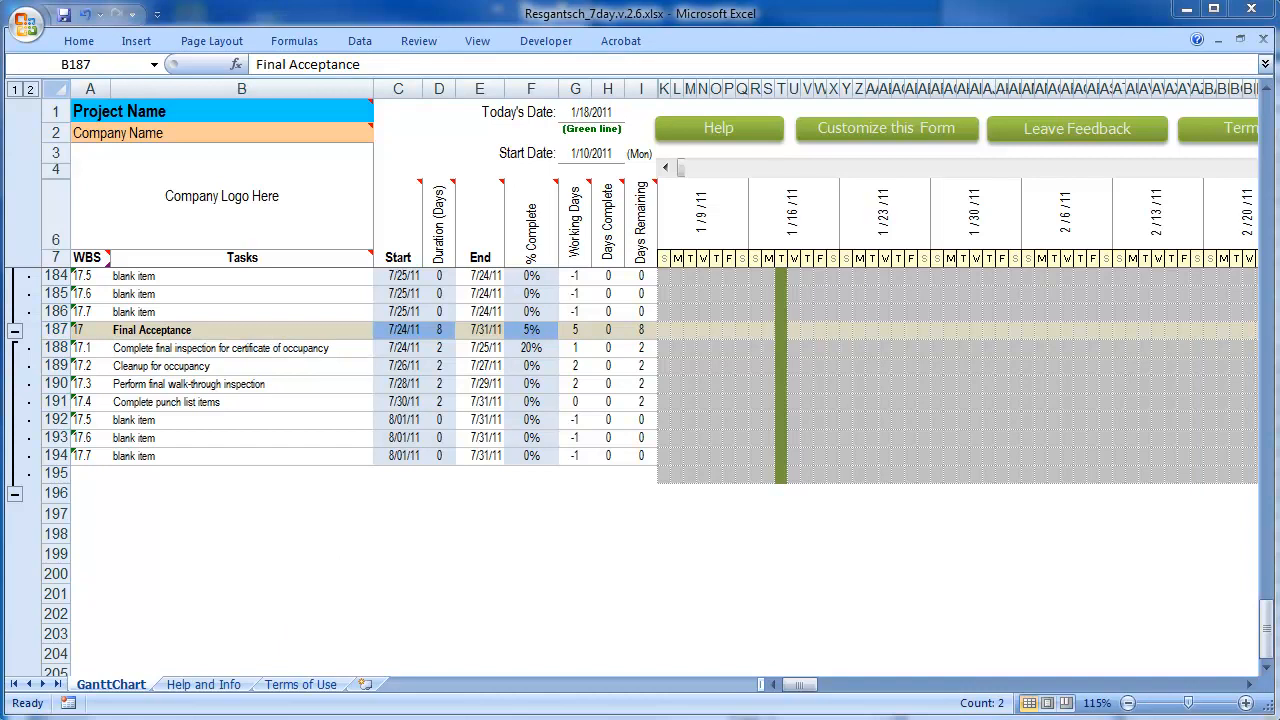
Switch to the browser and open the support Forum on the Construction Office Online website.
{"action": "key", "text": "alt+Tab"}
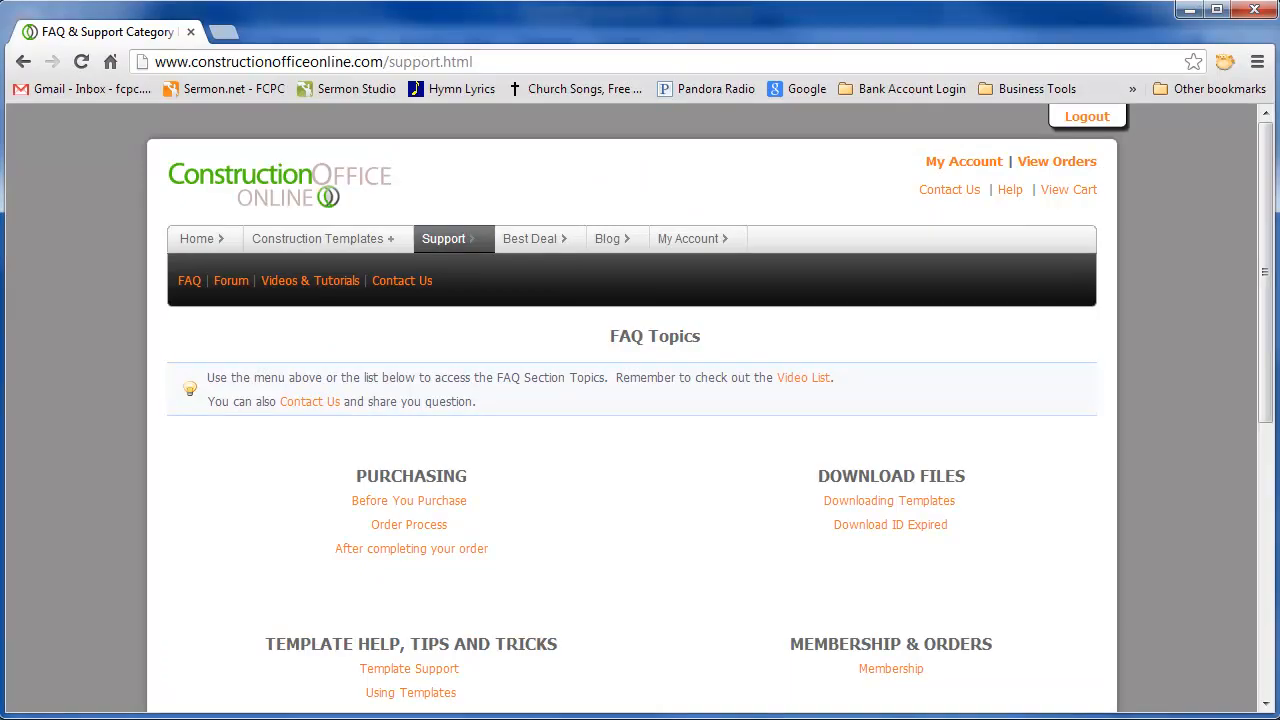
{"action": "left_click", "coordinate": [504, 61]}
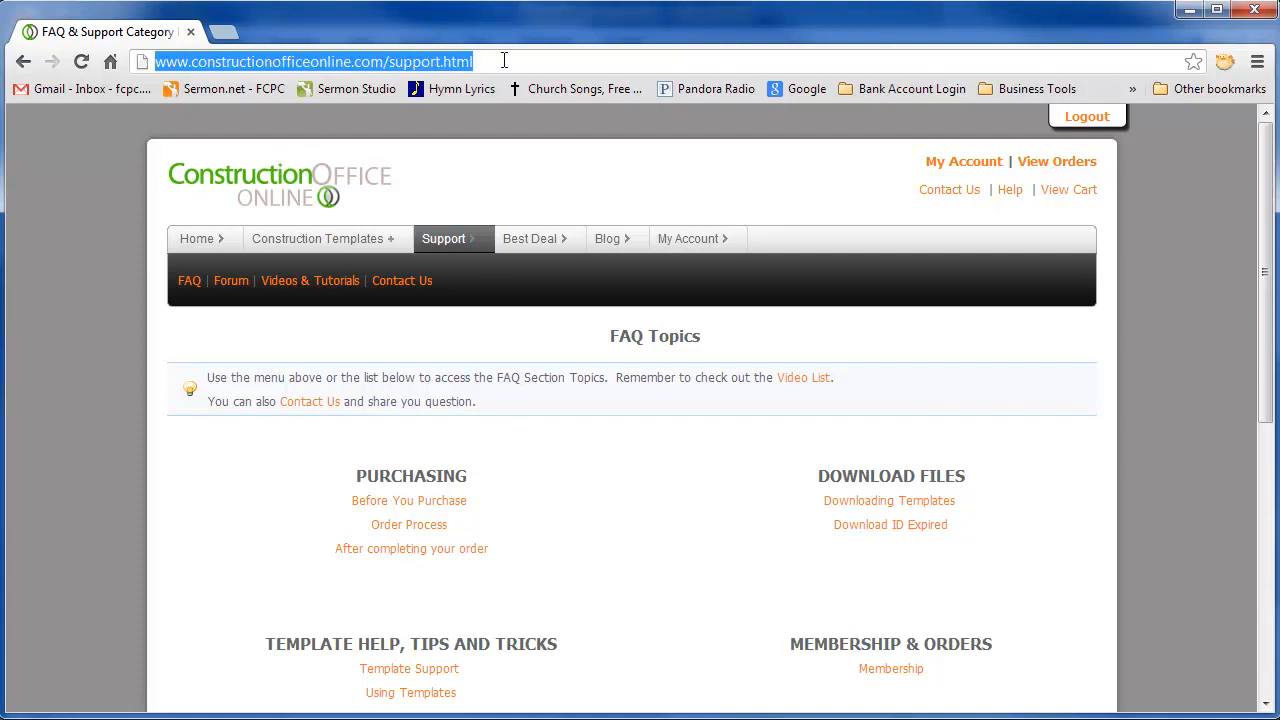
{"action": "mouse_move", "coordinate": [460, 251]}
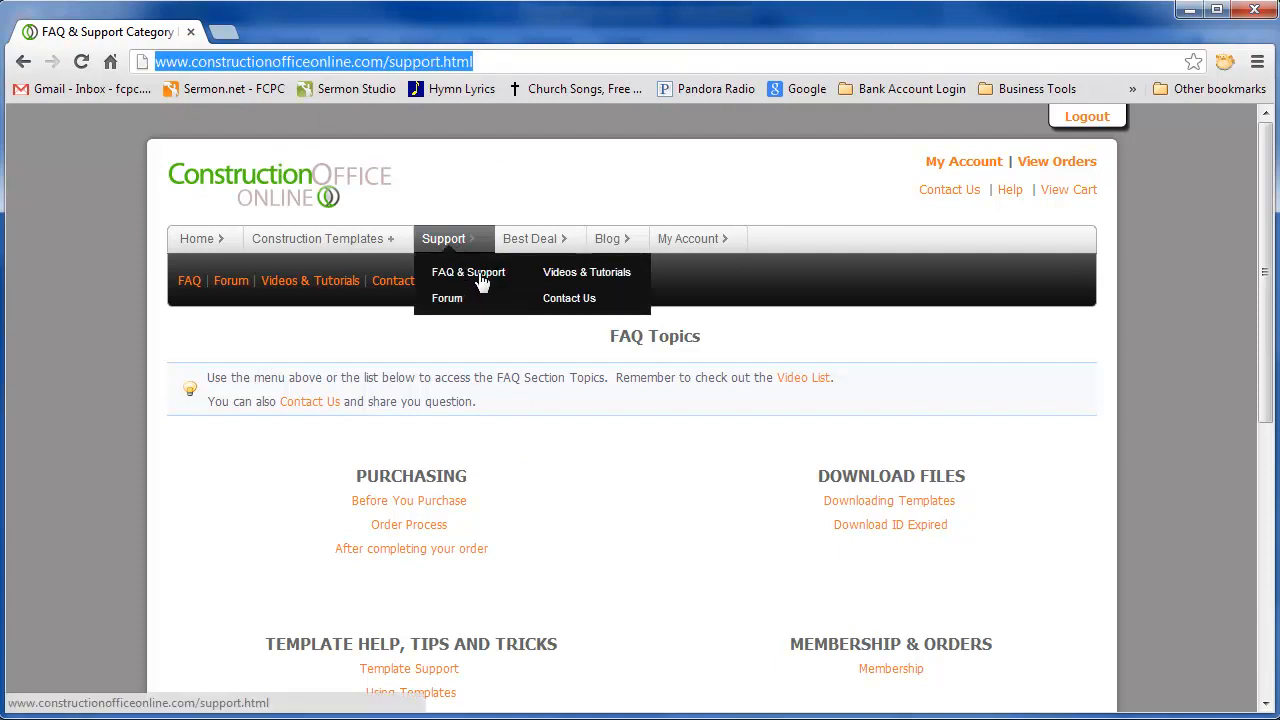
{"action": "left_click", "coordinate": [456, 304]}
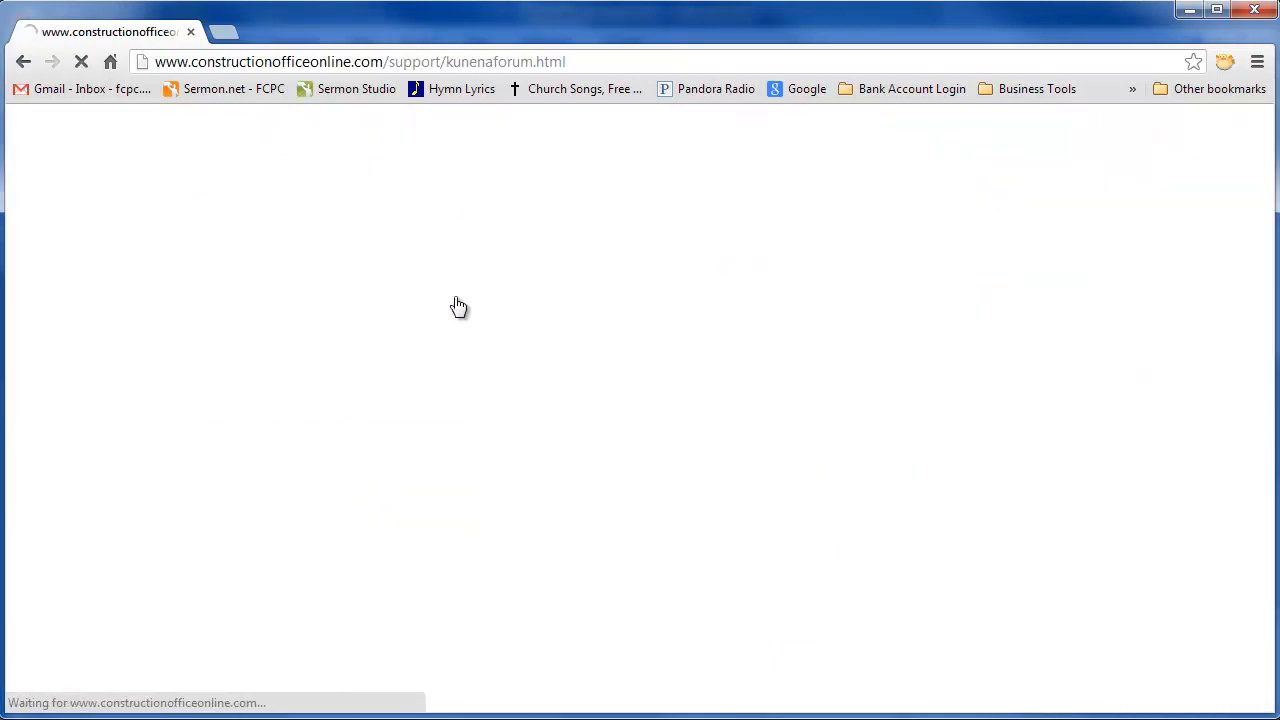